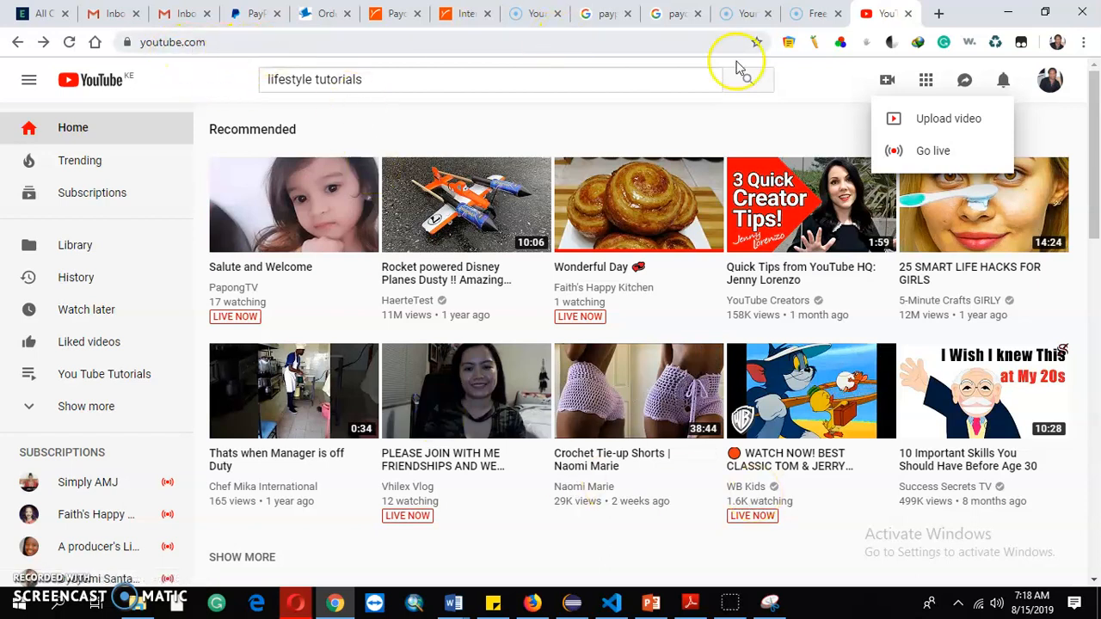
# - Open the Lifestyle Tutorials channel's list of videos and play all of its uploads
pyautogui.click(1050, 86)
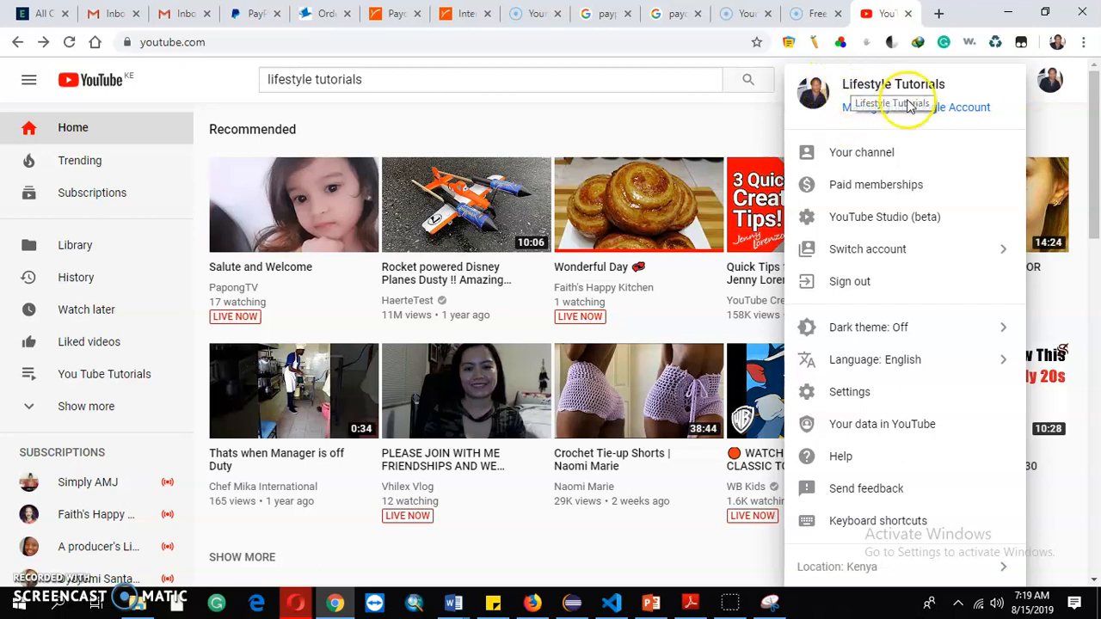
pyautogui.click(863, 154)
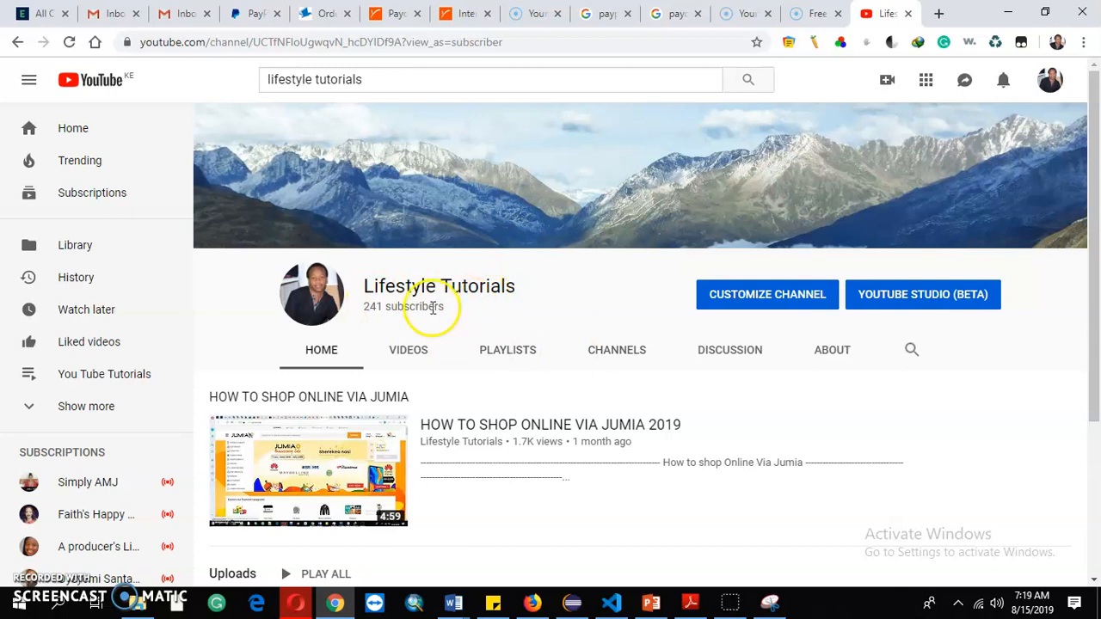
pyautogui.click(406, 362)
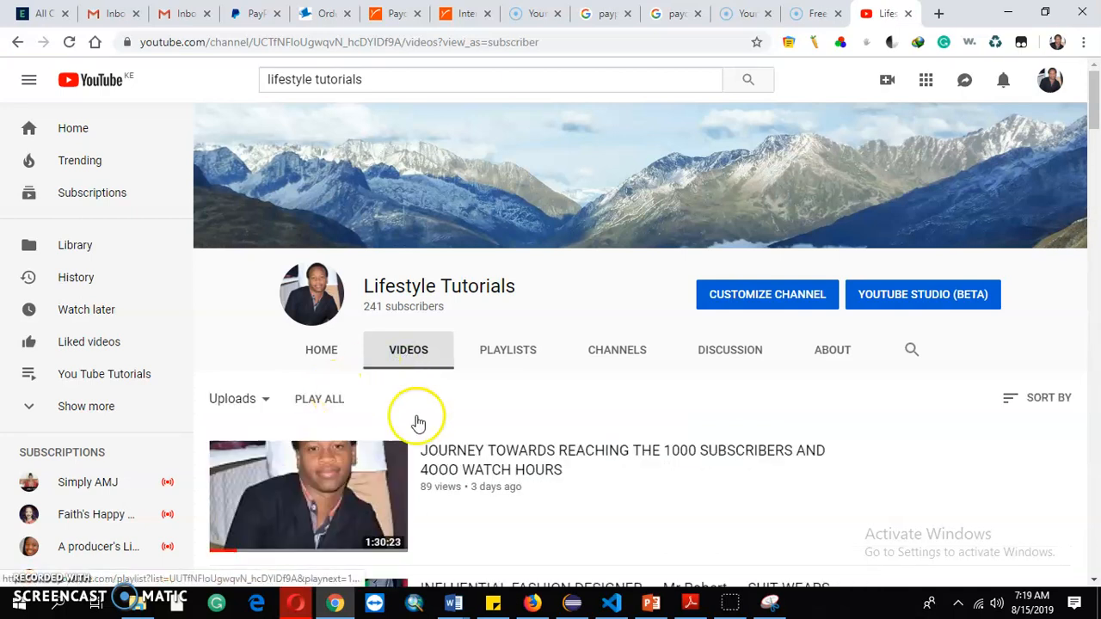
pyautogui.click(316, 404)
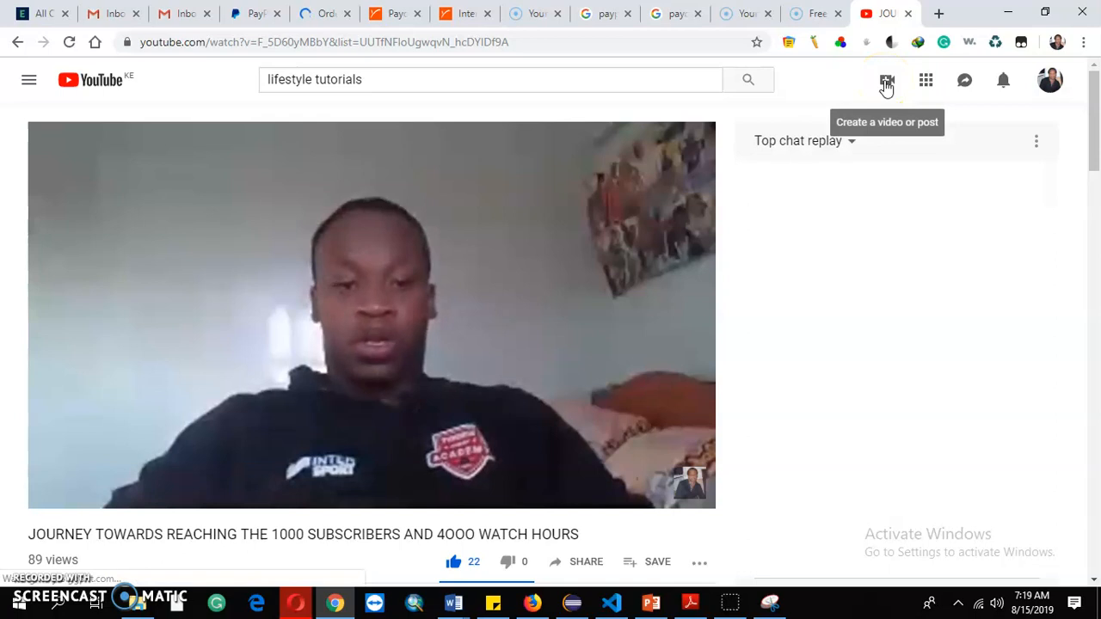
# - Start a new video upload and browse to the Screencast-O-Matic folder in Documents to choose the file
pyautogui.click(886, 84)
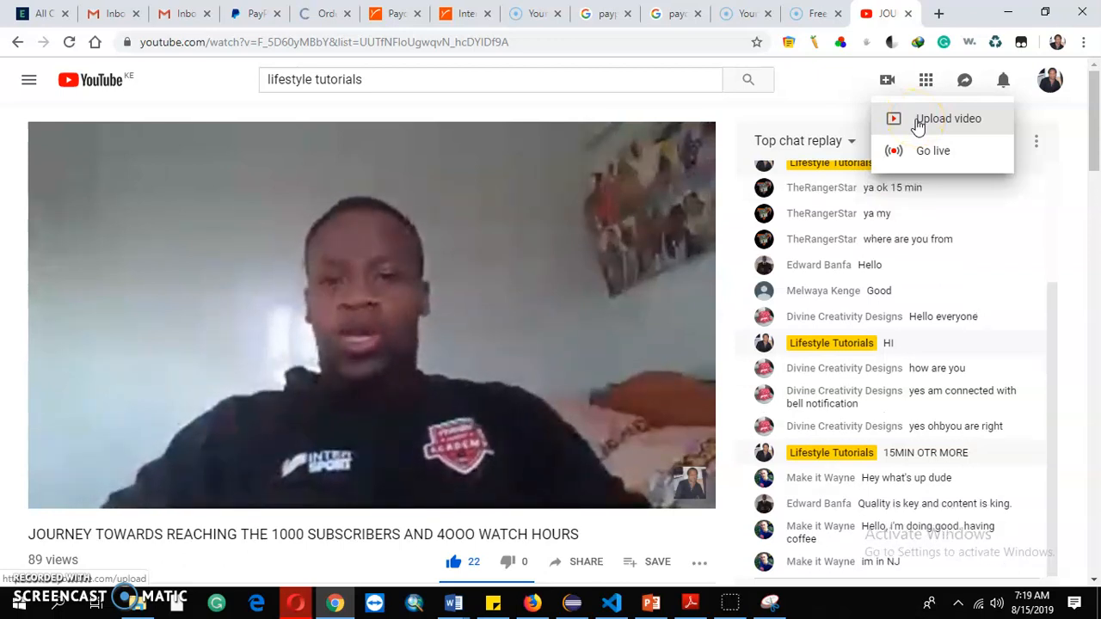
pyautogui.click(919, 122)
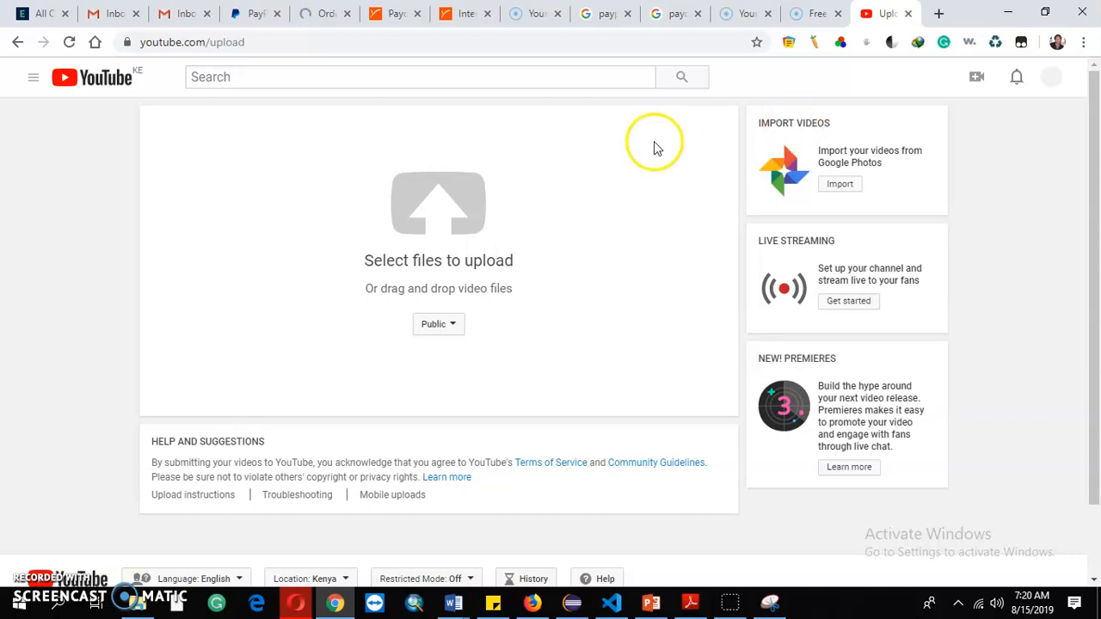
pyautogui.click(456, 225)
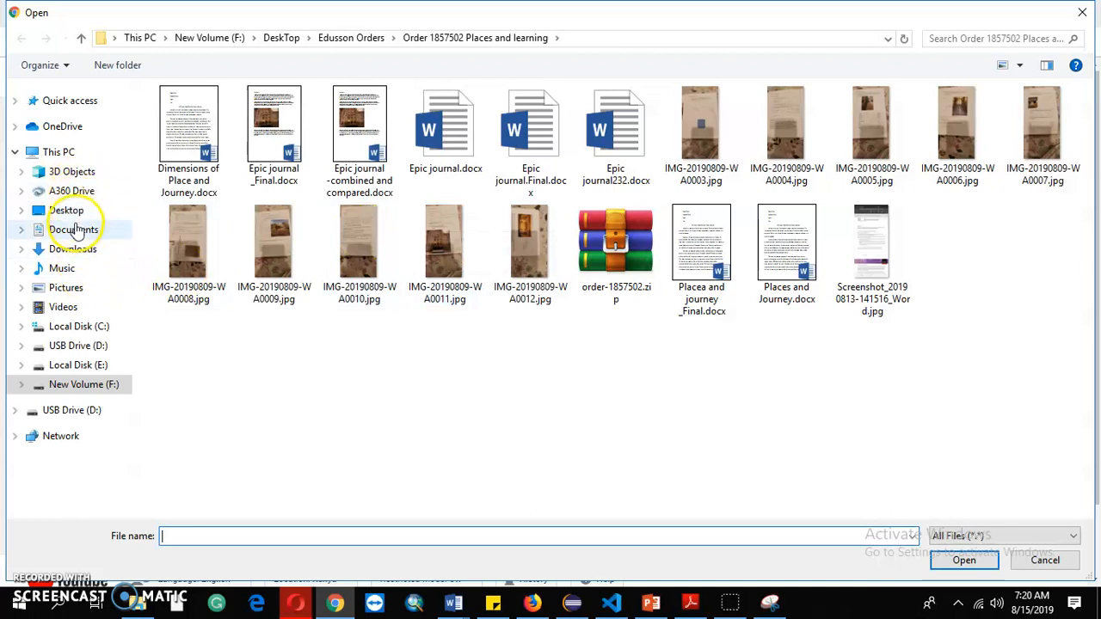
pyautogui.click(76, 234)
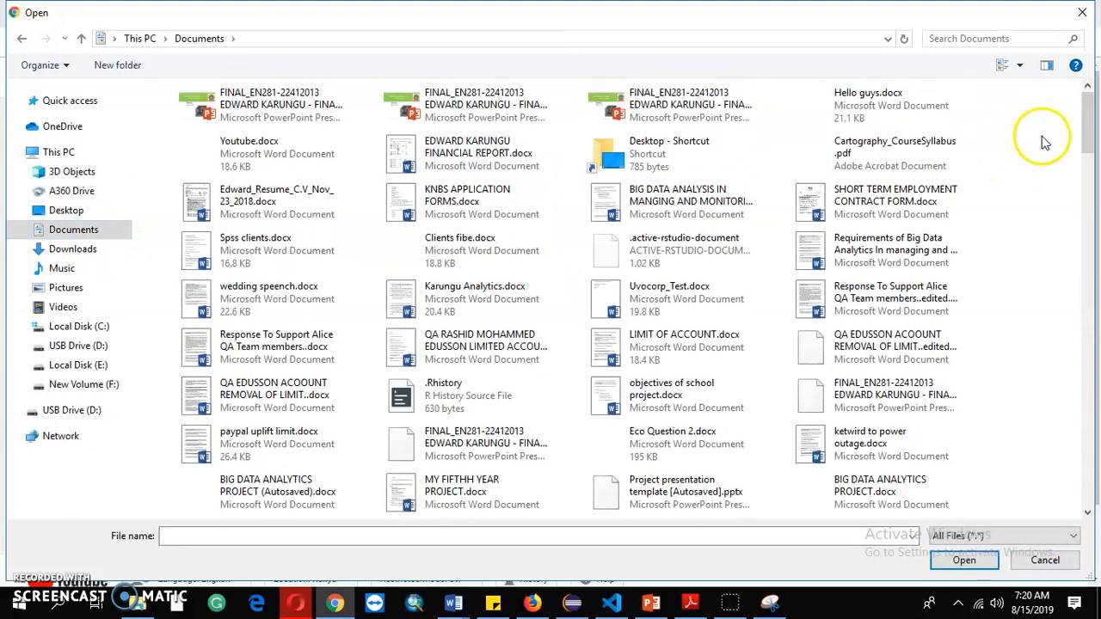
pyautogui.moveTo(1086, 112); pyautogui.dragTo(1086, 320)
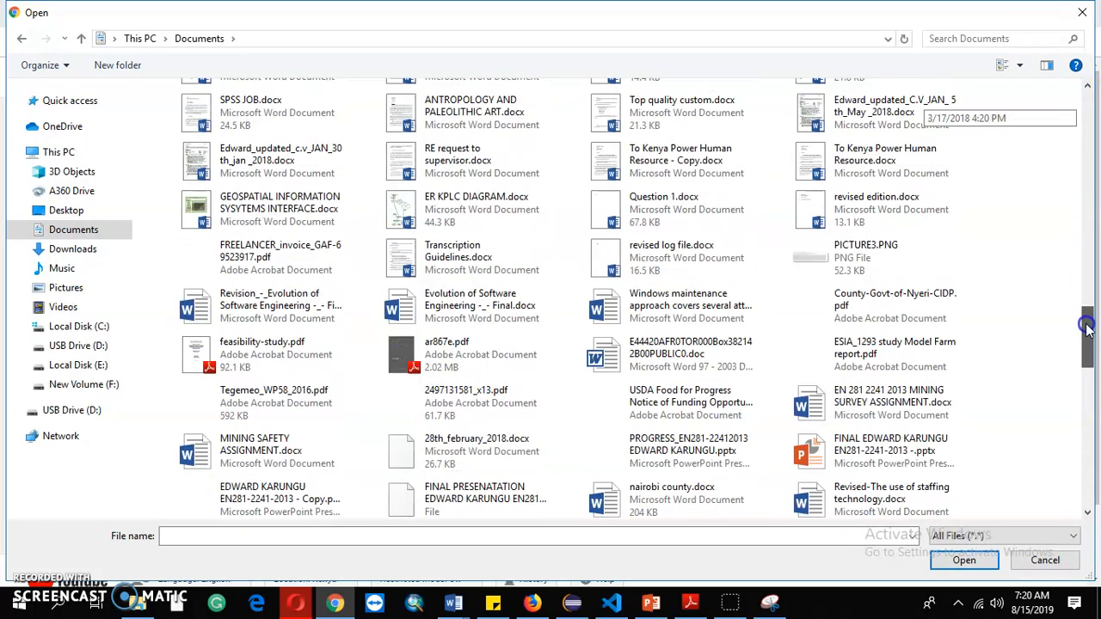
pyautogui.moveTo(1092, 382); pyautogui.dragTo(1091, 508)
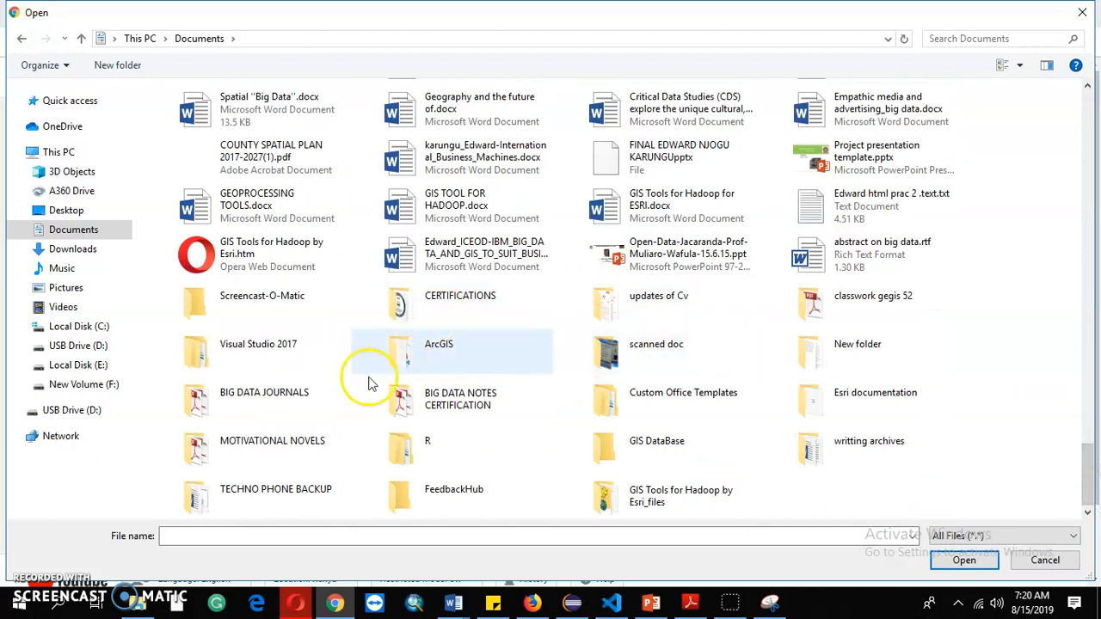
pyautogui.doubleClick(262, 295)
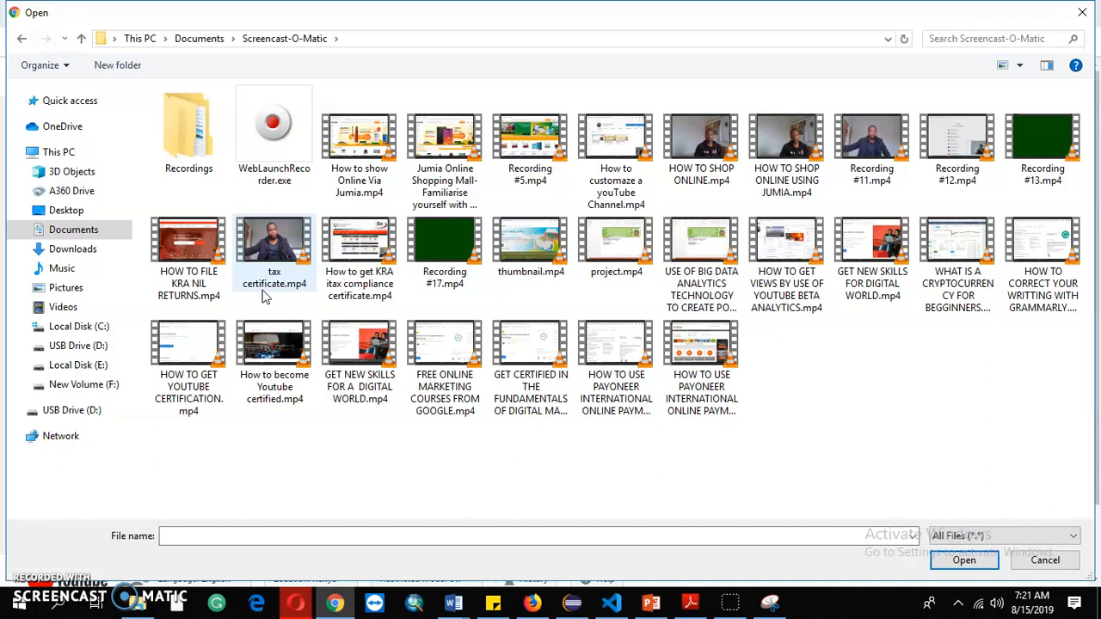
# - Upload the file HOW TO USE PAYONEER INTERNATIONAL ONLINE PAYMENT BANK.mp4 as a public video
pyautogui.click(696, 360)
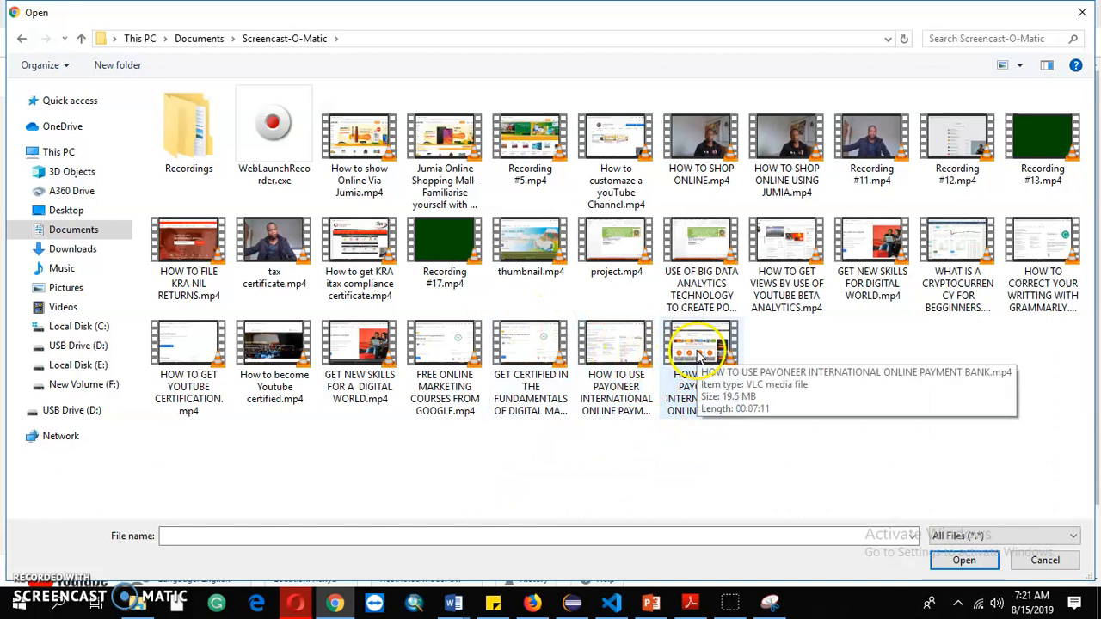
pyautogui.click(699, 353)
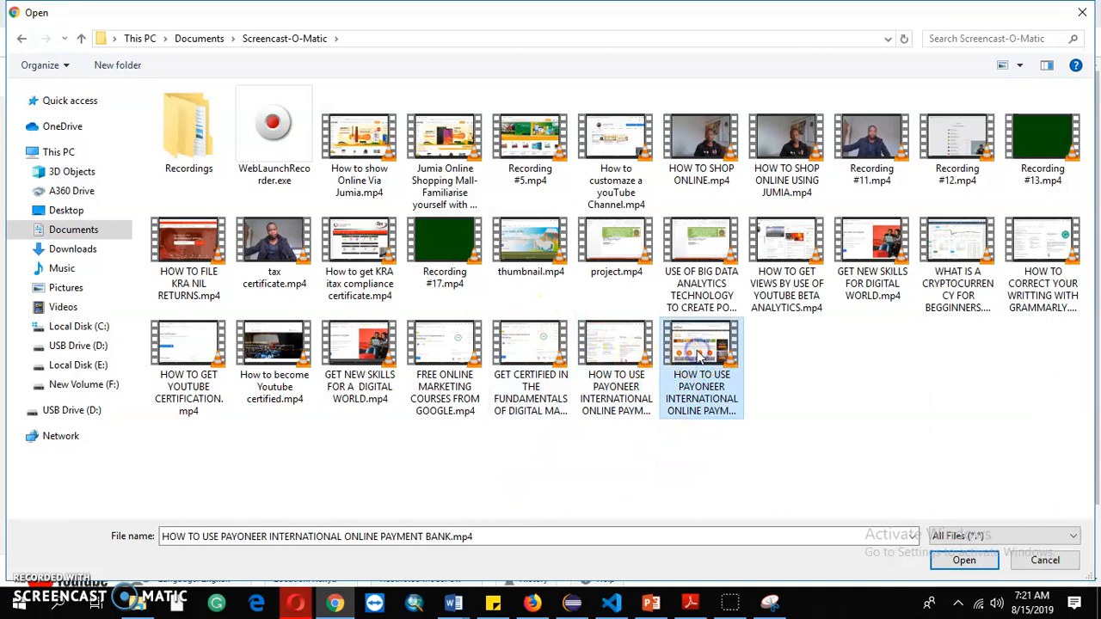
pyautogui.click(943, 558)
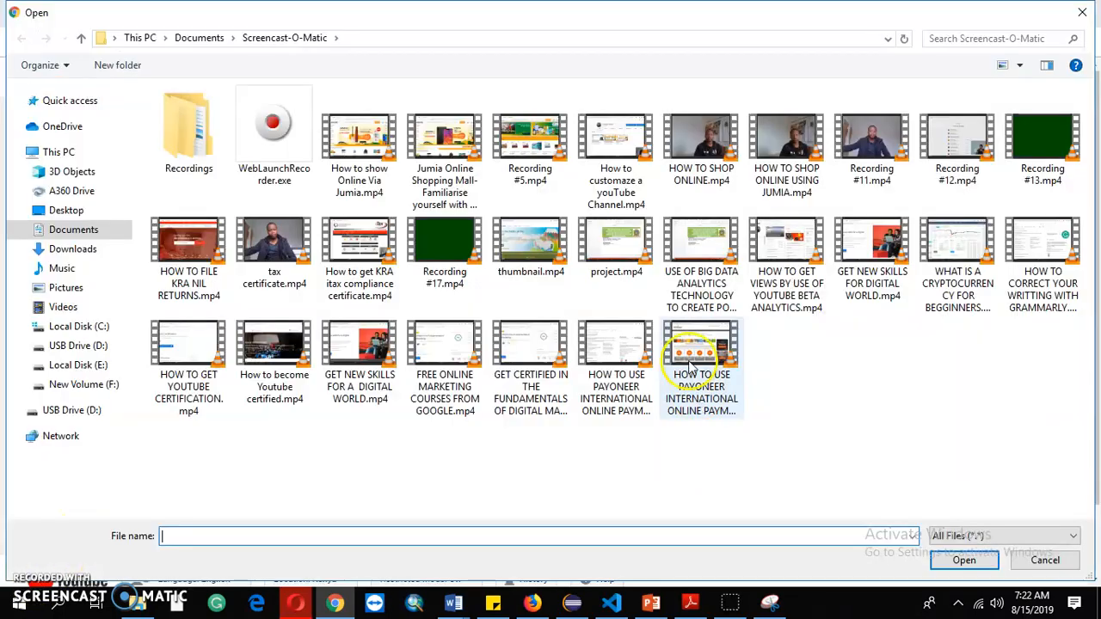
pyautogui.click(688, 365)
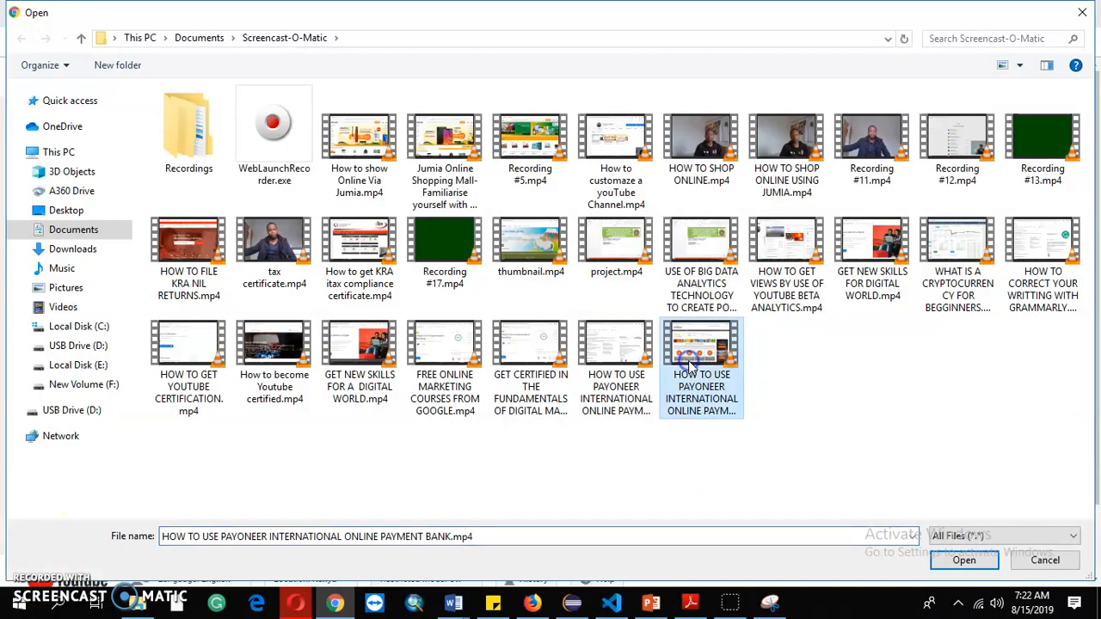
pyautogui.click(964, 562)
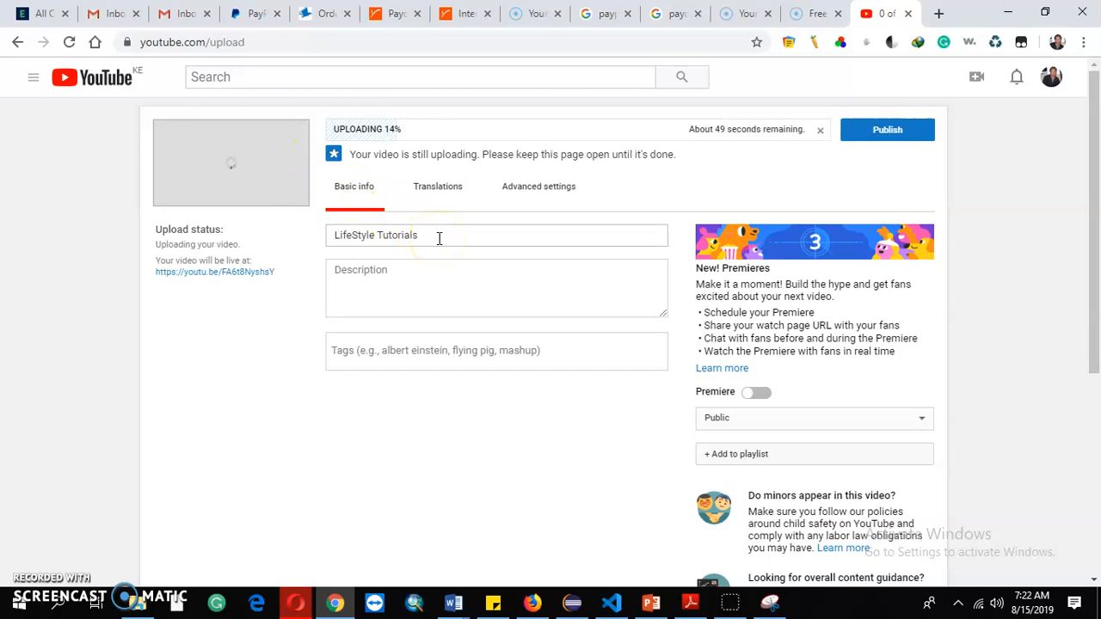
# - Go through the description and tags fields in the uploaded video's basic info
pyautogui.click(411, 273)
pyautogui.click(365, 296)
pyautogui.click(375, 358)
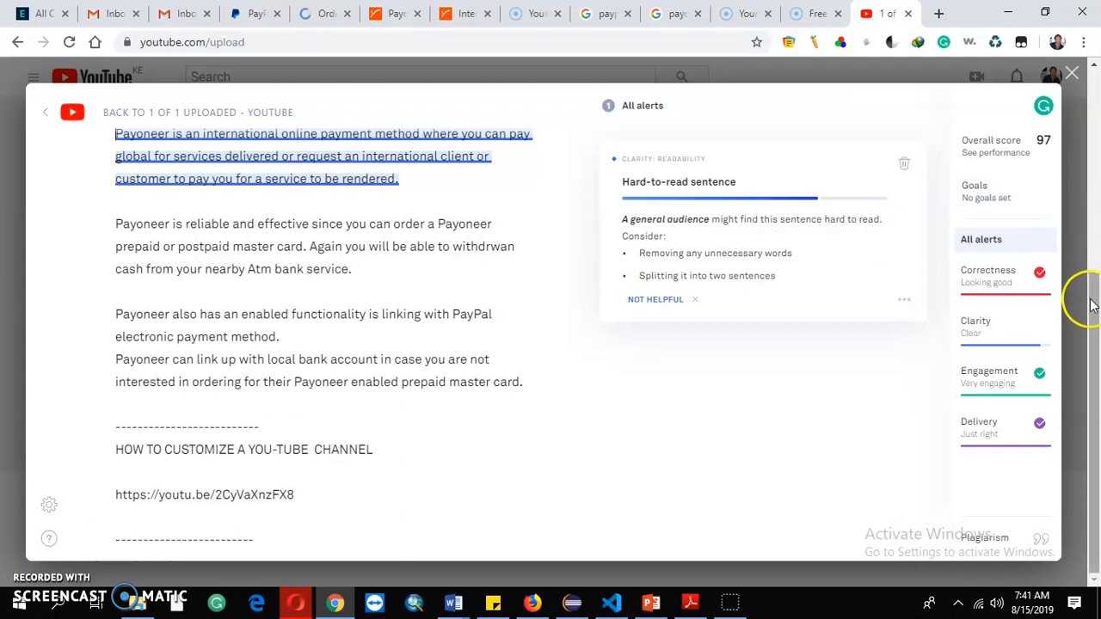
# - Review the video description in the Grammarly editor, return to the upload form and check the title and tags
pyautogui.moveTo(1094, 302); pyautogui.dragTo(1094, 239)
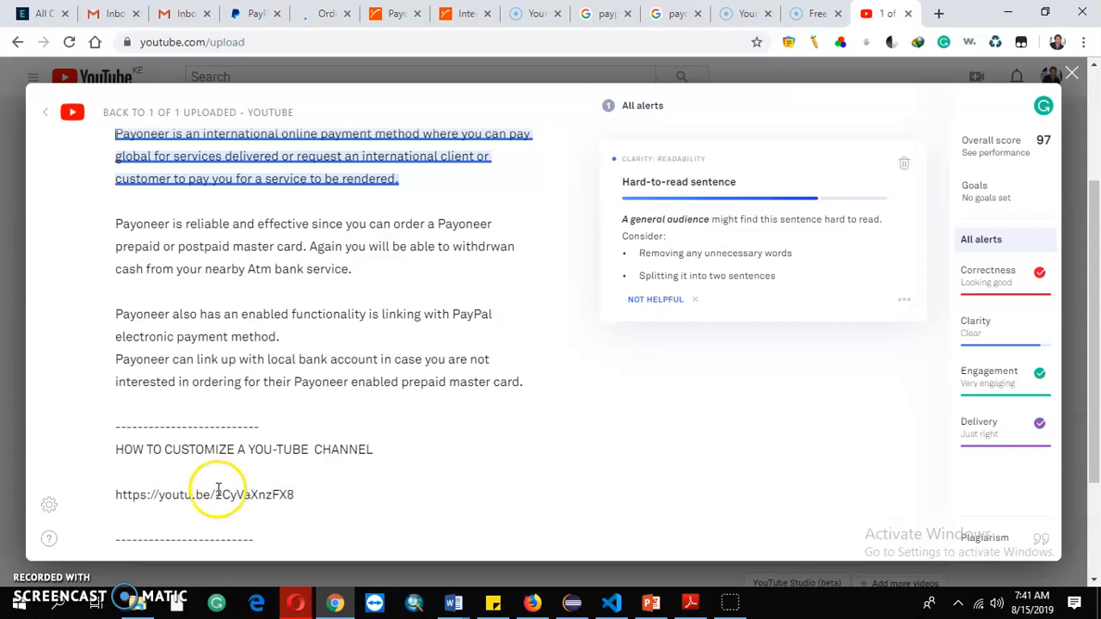
pyautogui.click(43, 119)
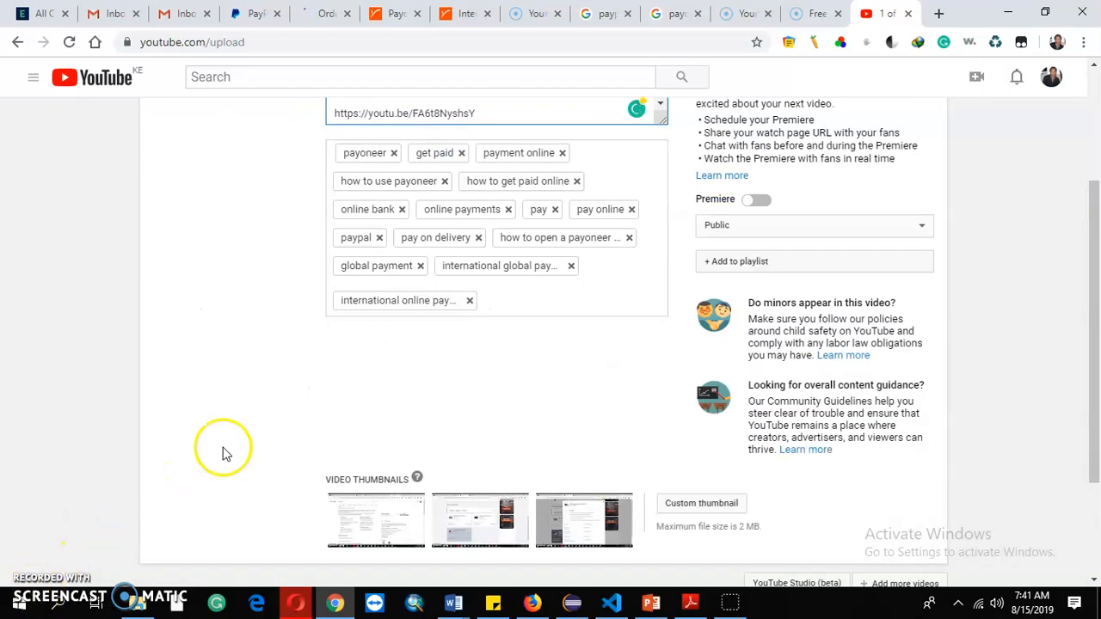
pyautogui.moveTo(1095, 274); pyautogui.dragTo(1095, 172)
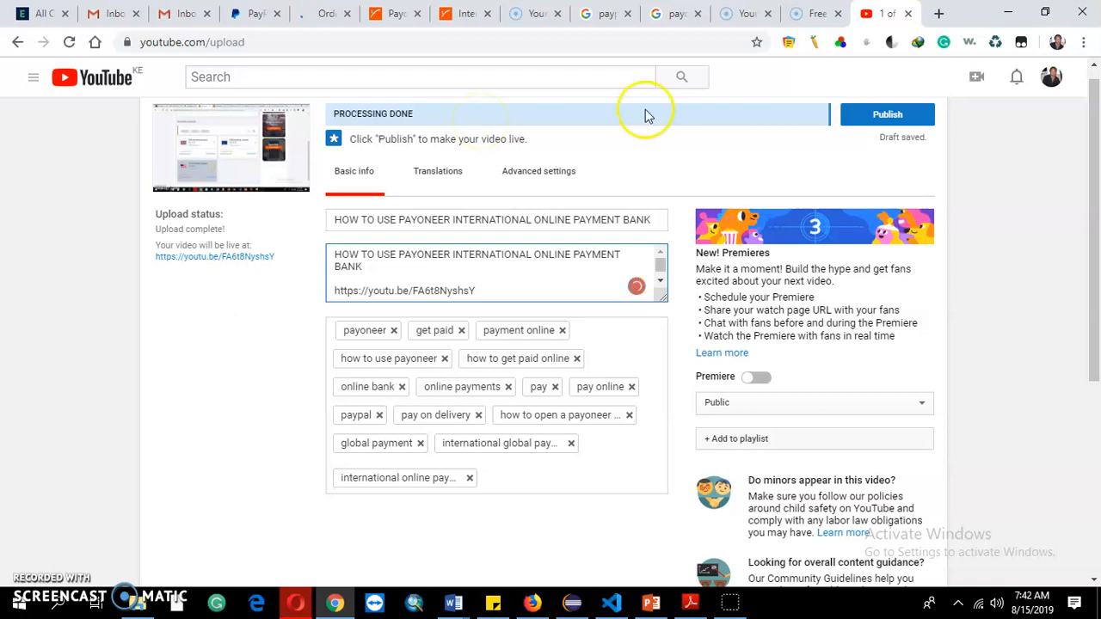
# - Set the middle one of the three suggested images as the video's thumbnail and check the preview
pyautogui.moveTo(1097, 191); pyautogui.dragTo(1097, 361)
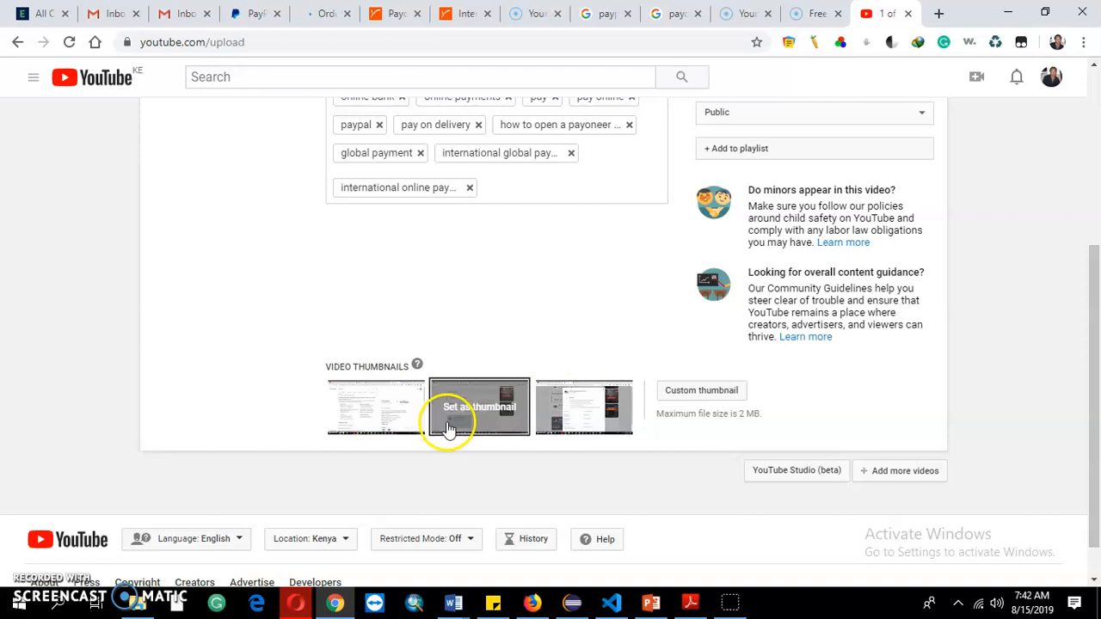
pyautogui.click(478, 423)
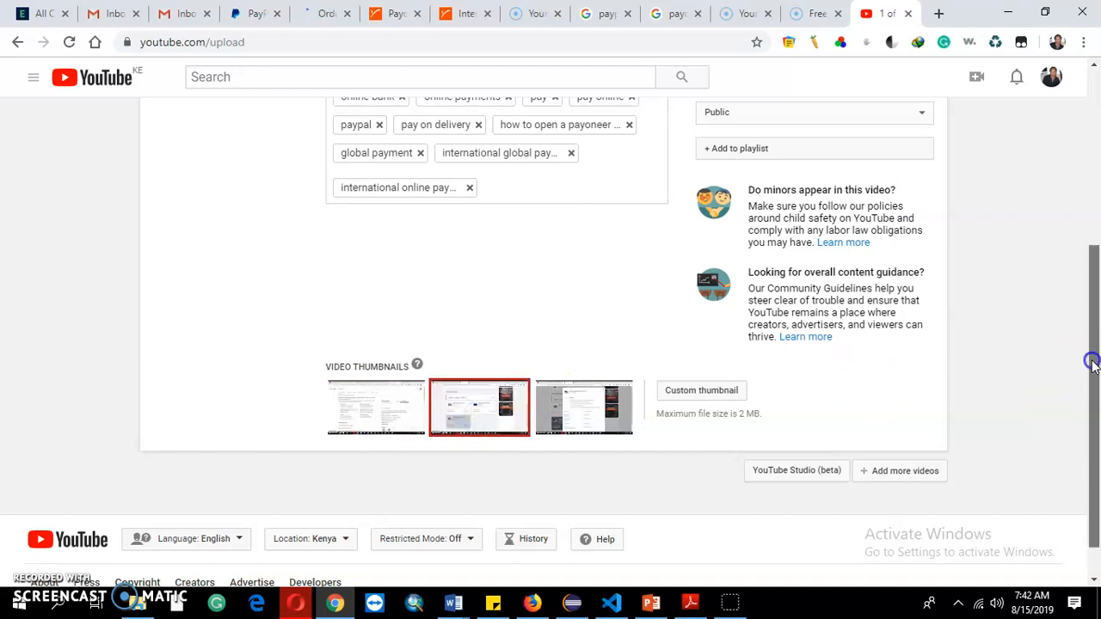
pyautogui.moveTo(1089, 361); pyautogui.dragTo(1077, 156)
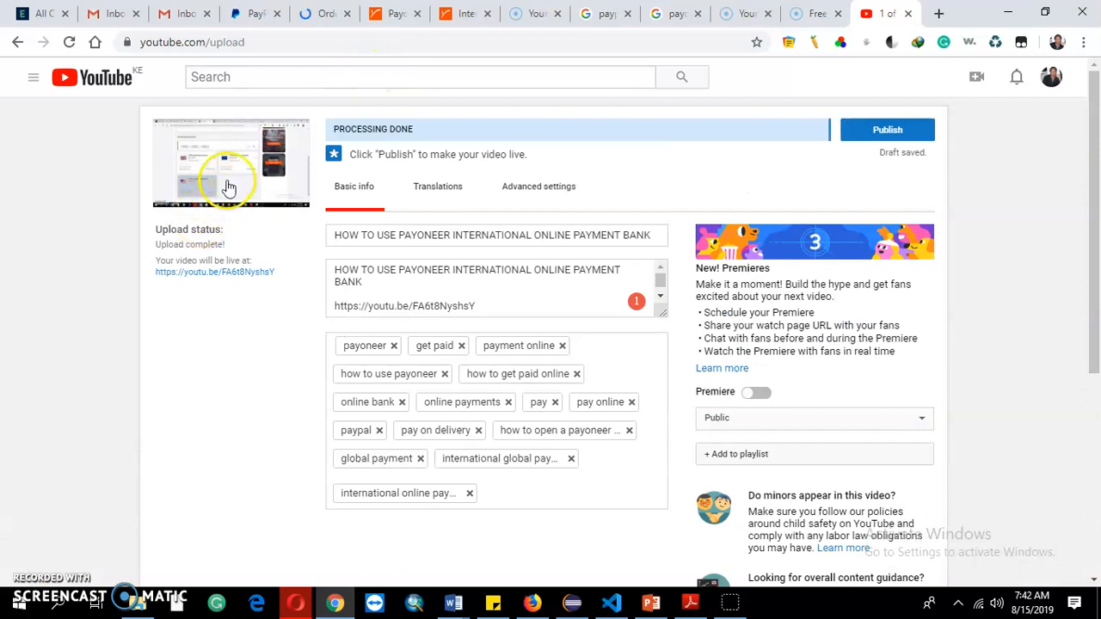
pyautogui.moveTo(1095, 116); pyautogui.dragTo(1094, 315)
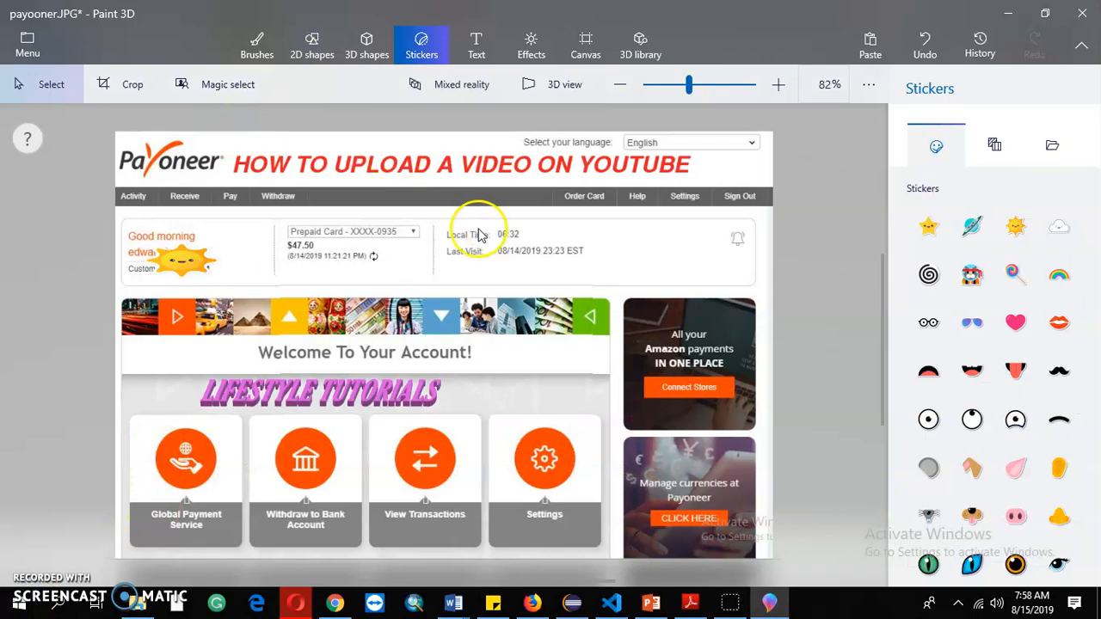
# - In Paint 3D, start saving a copy of the payooner.JPG thumbnail design in the Video format
pyautogui.click(29, 43)
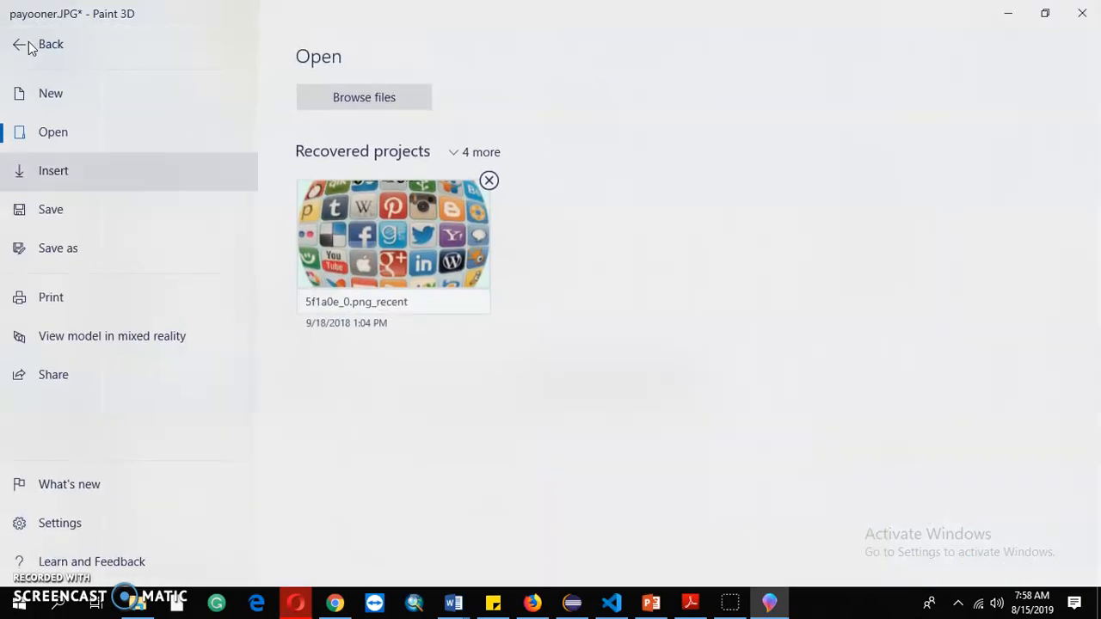
pyautogui.click(78, 248)
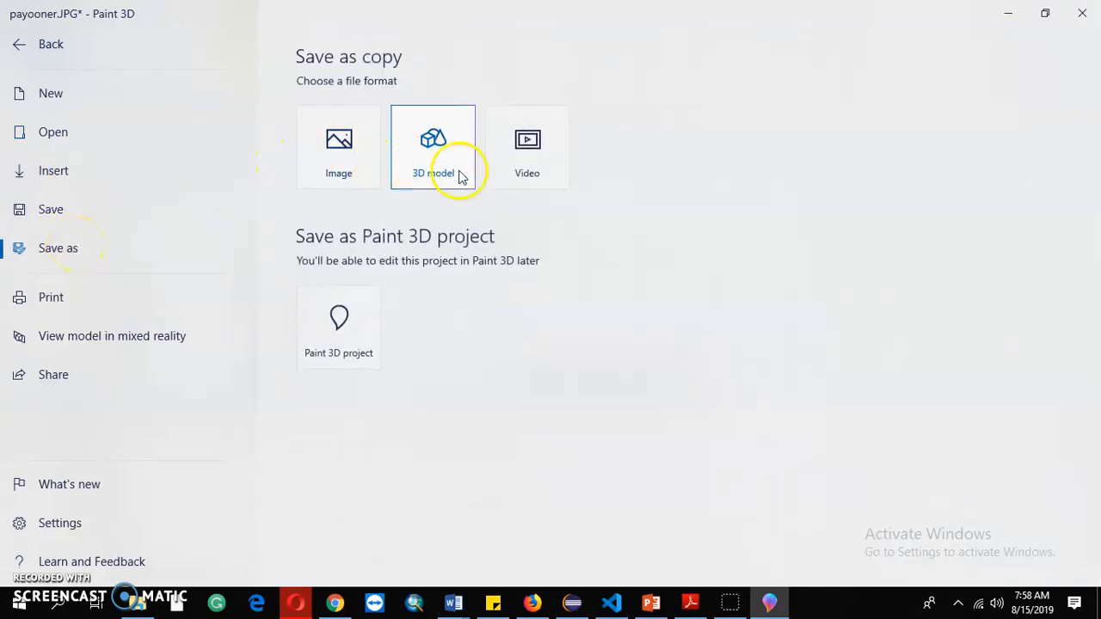
pyautogui.click(524, 174)
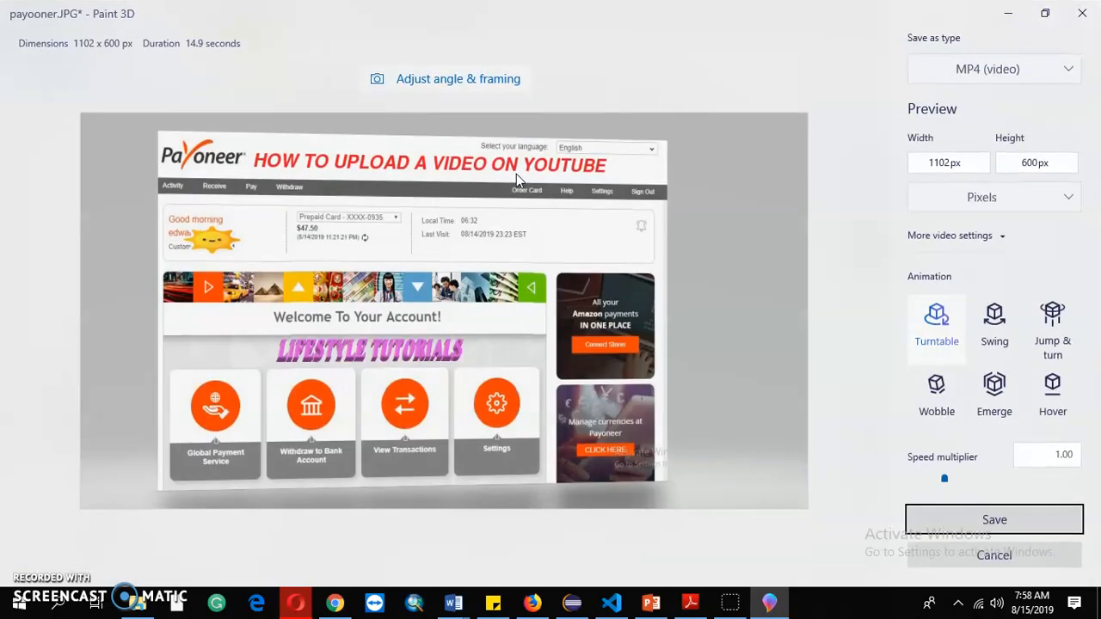
# - Preview the Swing, Jump & turn, Wobble, Emerge, Hover and Turntable animations for the video copy, finishing on Jump & turn
pyautogui.click(998, 337)
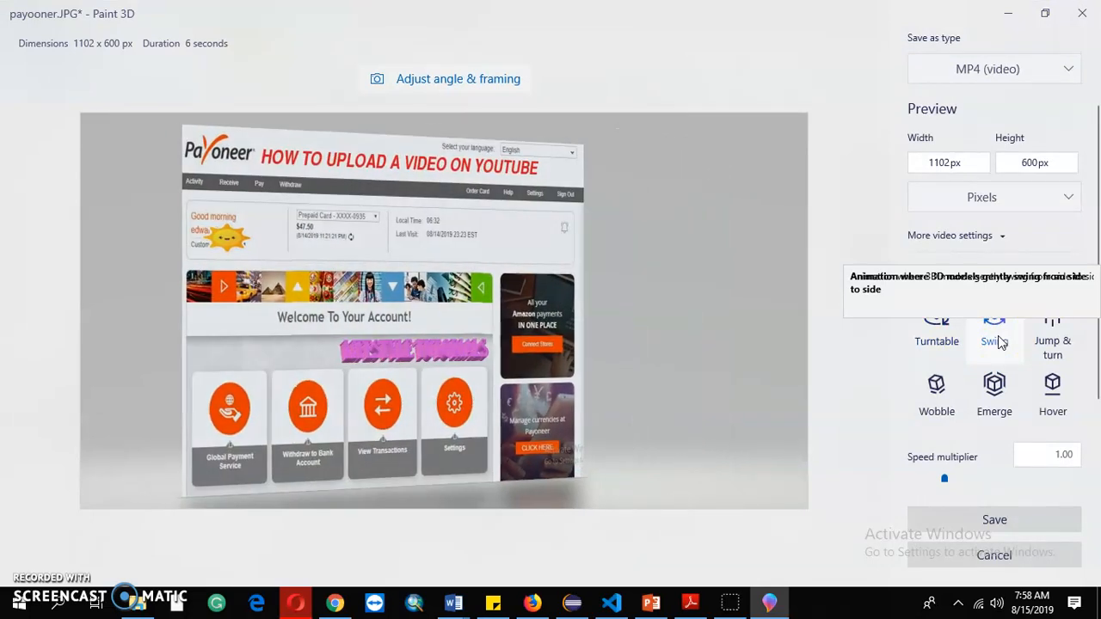
pyautogui.click(1051, 346)
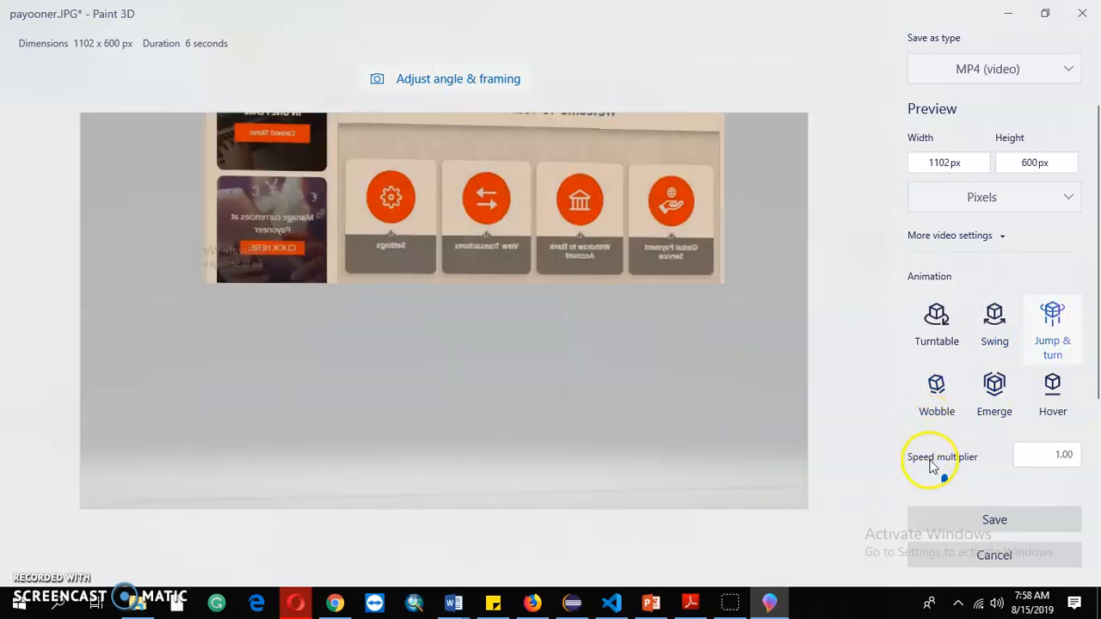
pyautogui.click(937, 387)
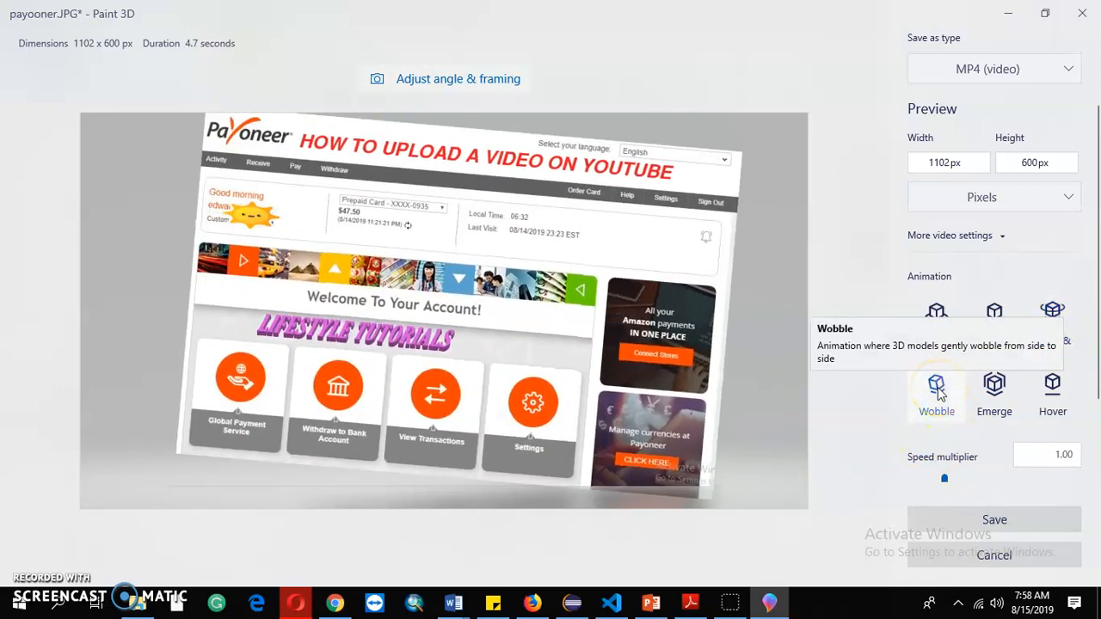
pyautogui.click(993, 389)
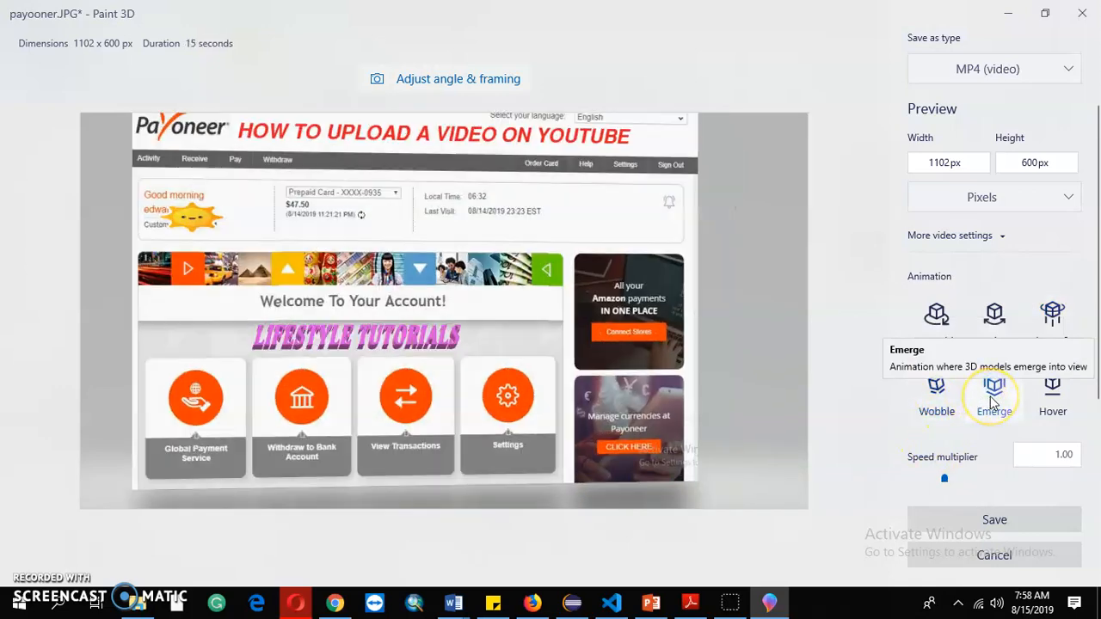
pyautogui.click(1063, 407)
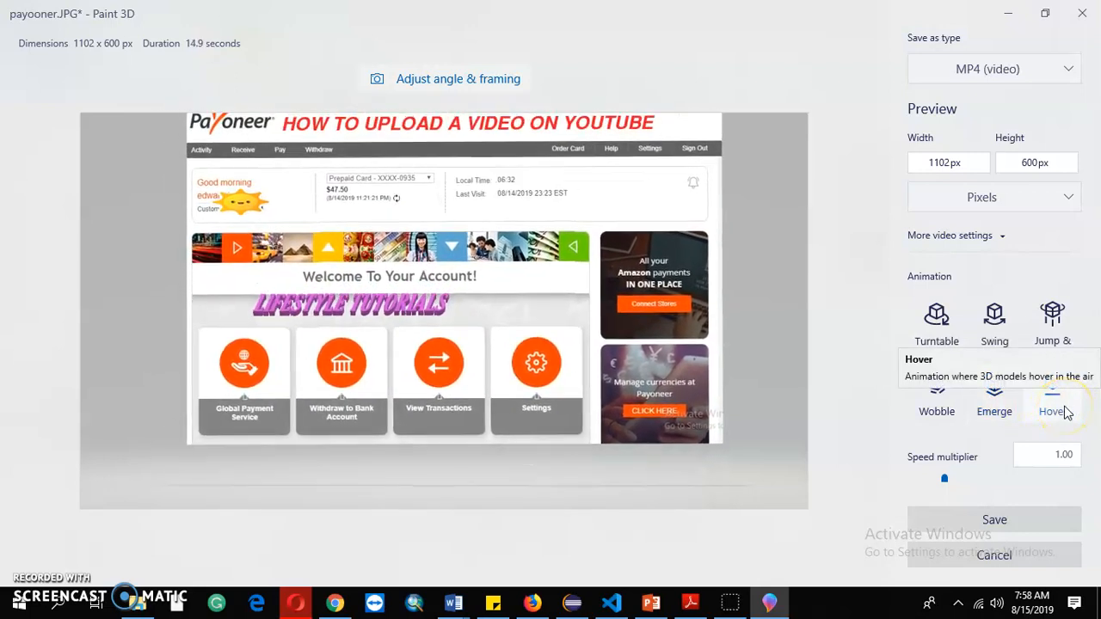
pyautogui.click(939, 315)
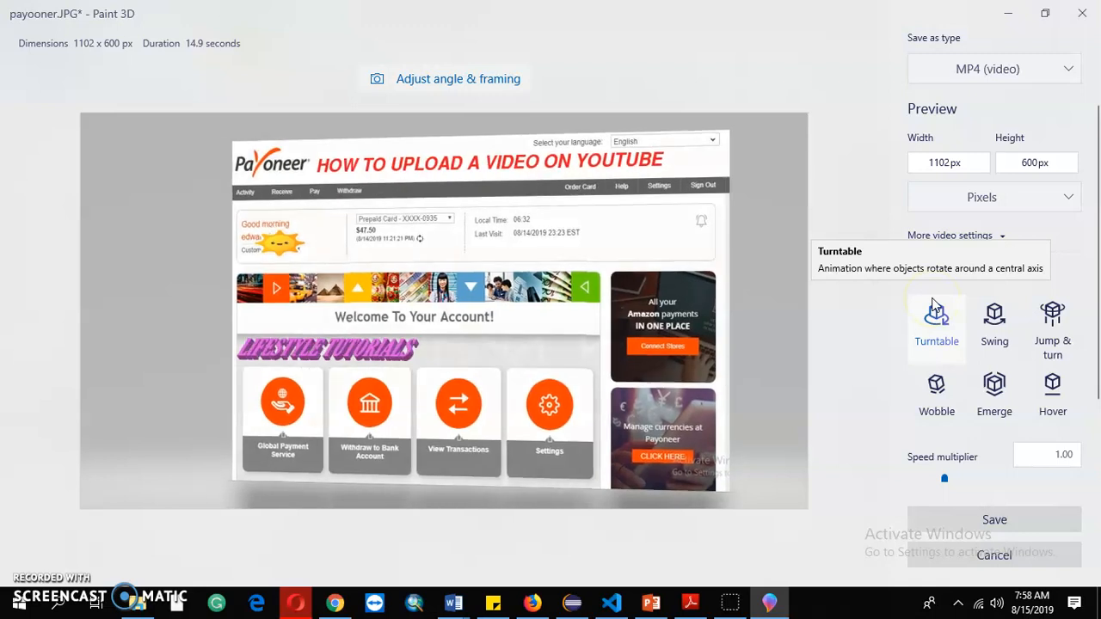
pyautogui.click(995, 320)
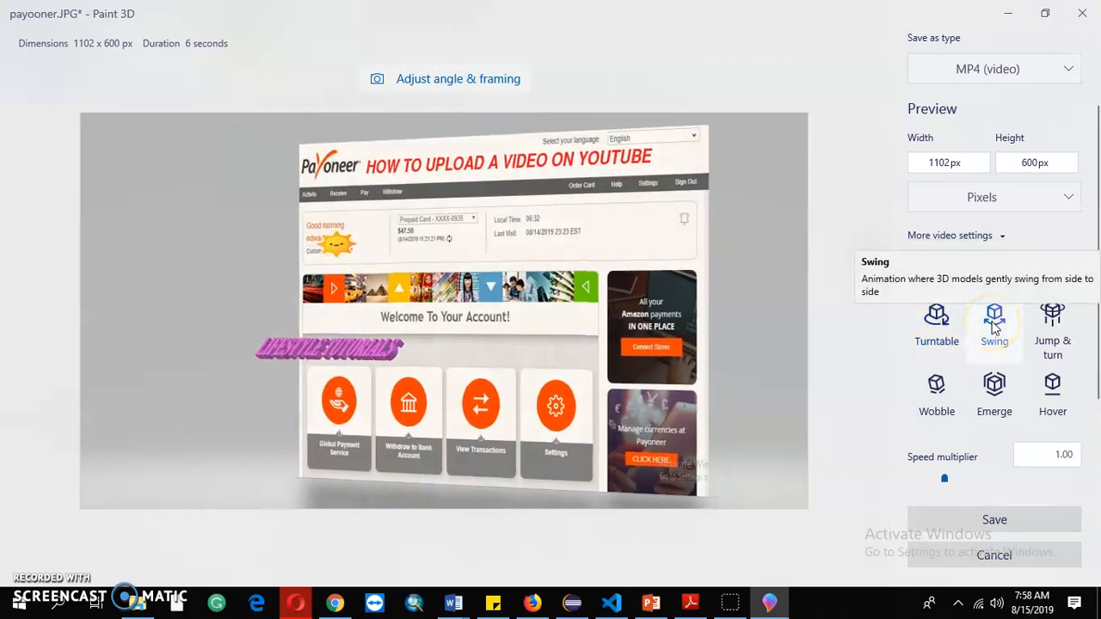
pyautogui.click(1051, 320)
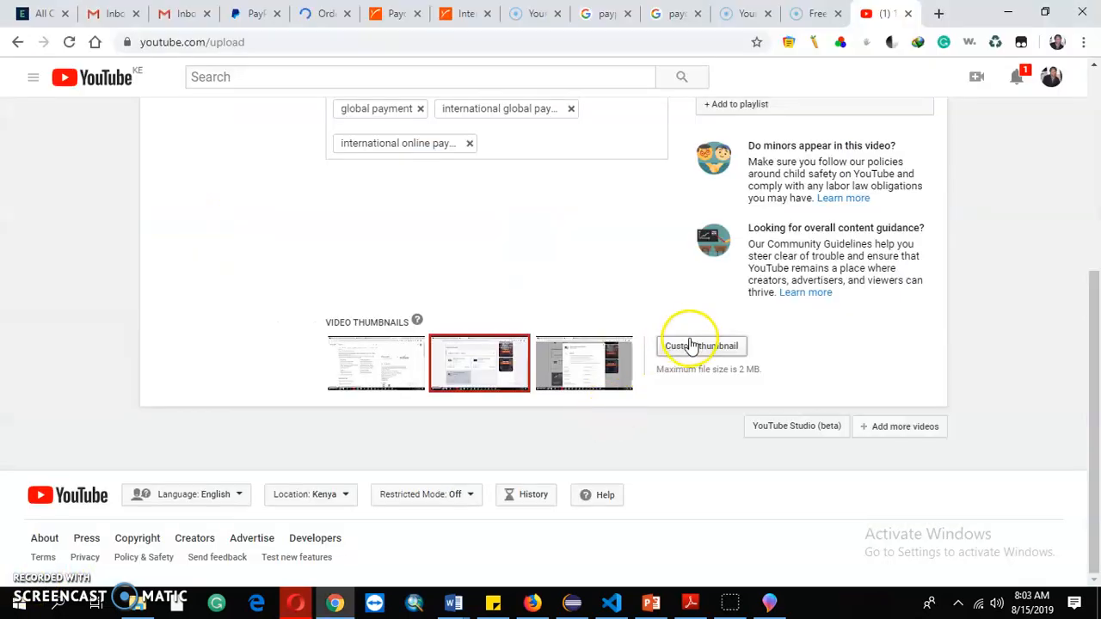
# - Start choosing a custom thumbnail, browse to the Videos folder and check the file size of THUMBNAIL1.mp4.png
pyautogui.click(691, 347)
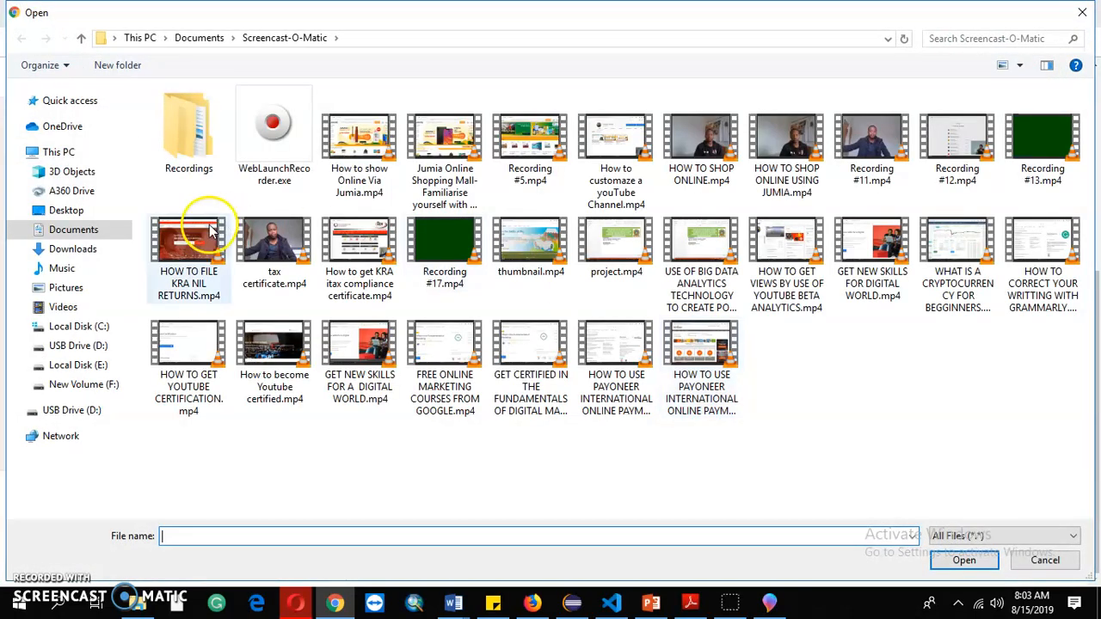
pyautogui.click(79, 307)
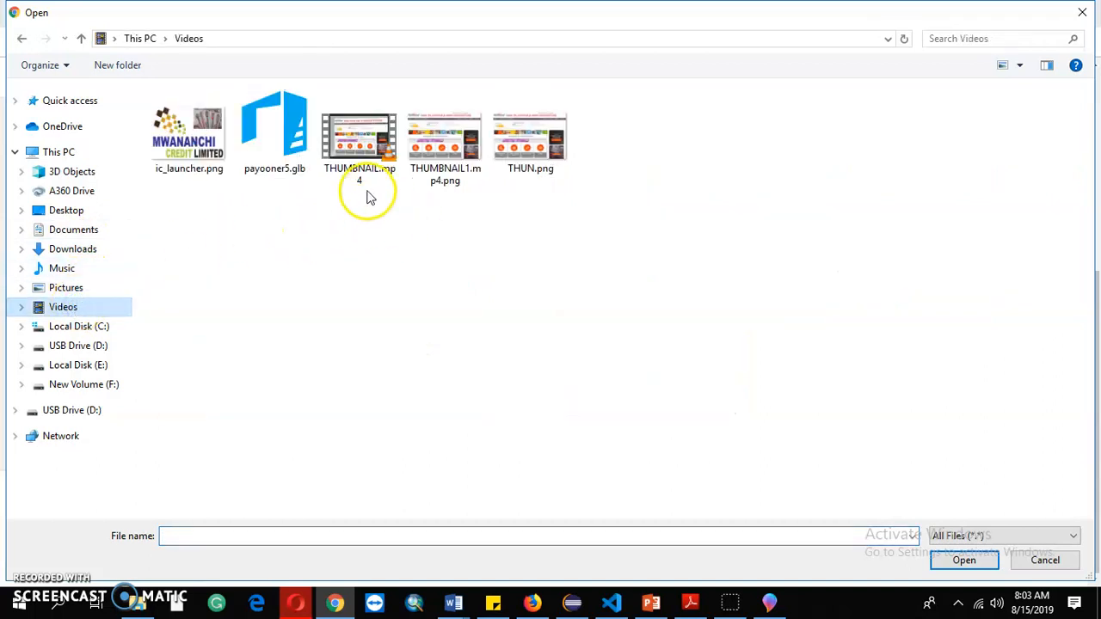
pyautogui.click(447, 152)
pyautogui.rightClick(449, 151)
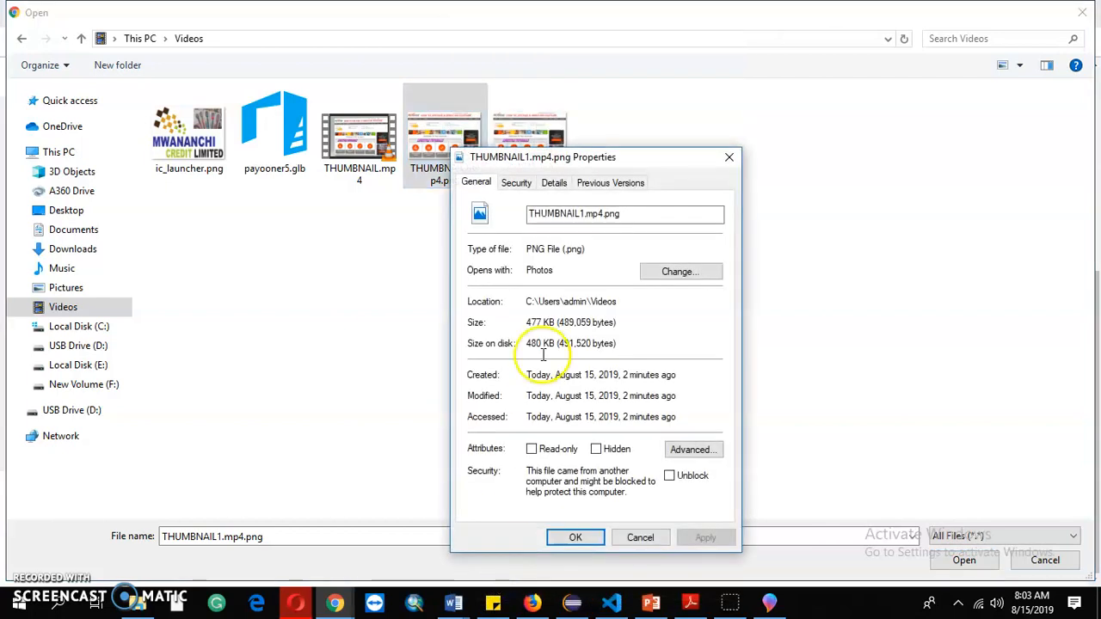
pyautogui.click(724, 162)
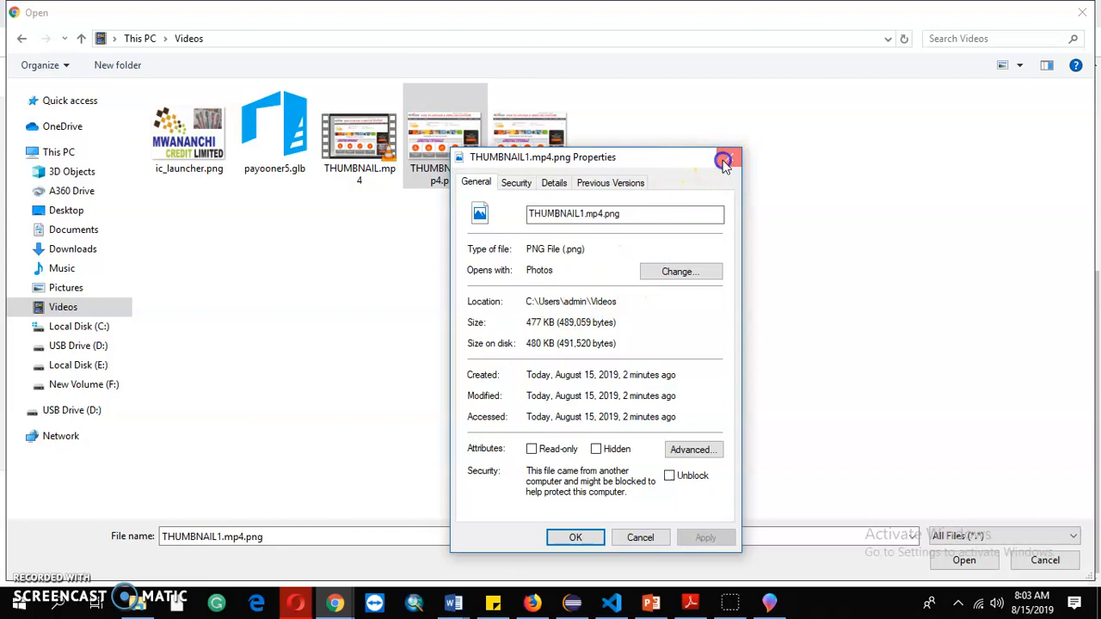
# - Check the file size of THUN.png in its properties
pyautogui.click(527, 133)
pyautogui.rightClick(538, 138)
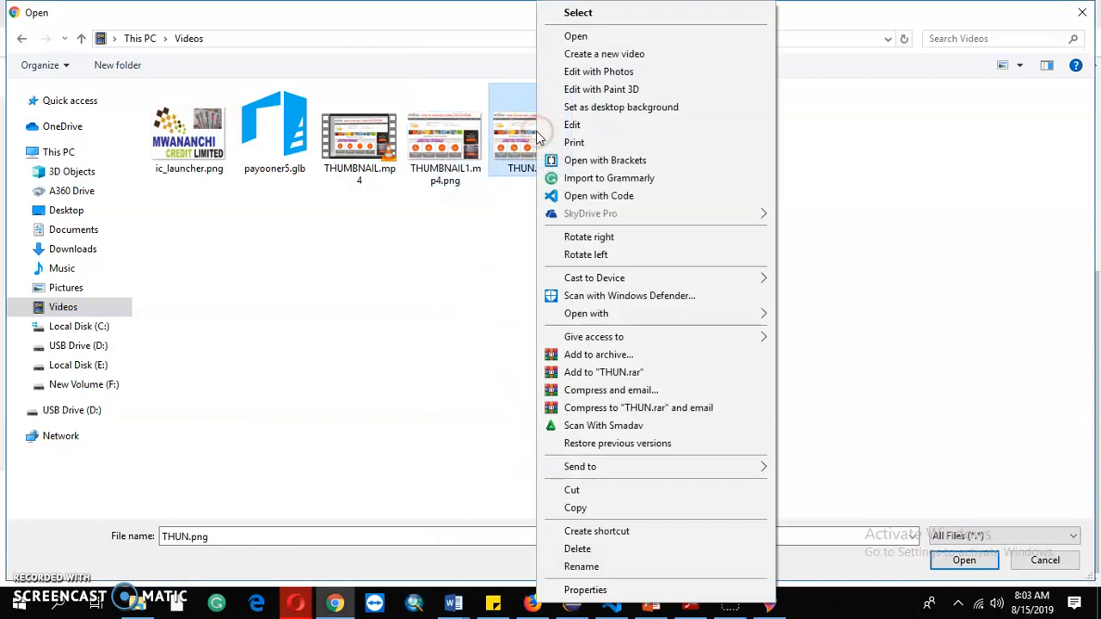
pyautogui.click(585, 590)
pyautogui.moveTo(578, 602)
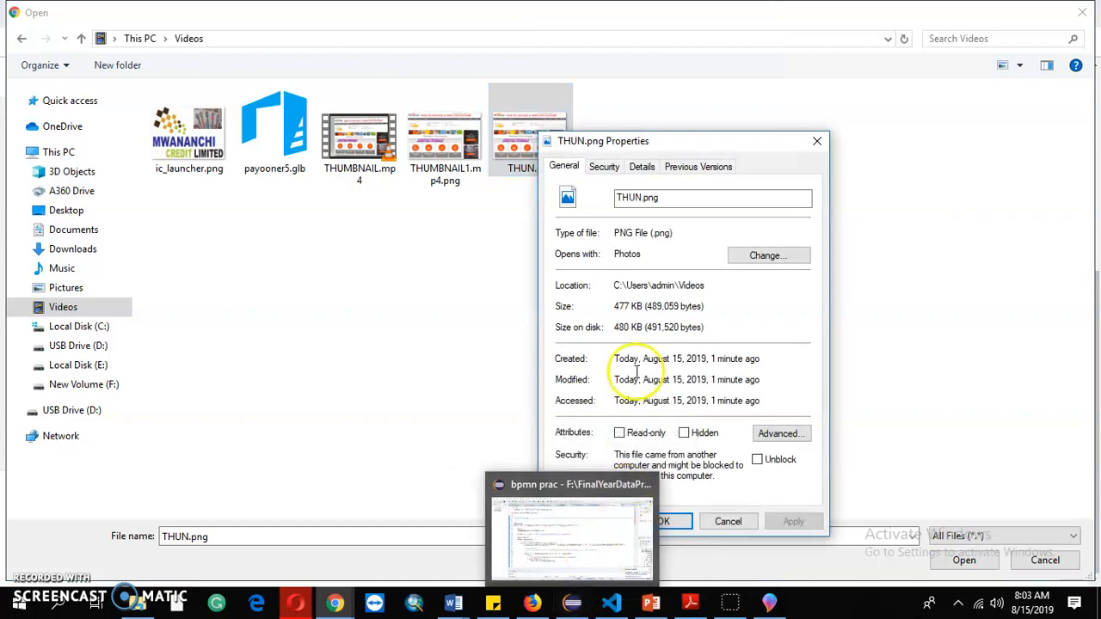
pyautogui.click(819, 142)
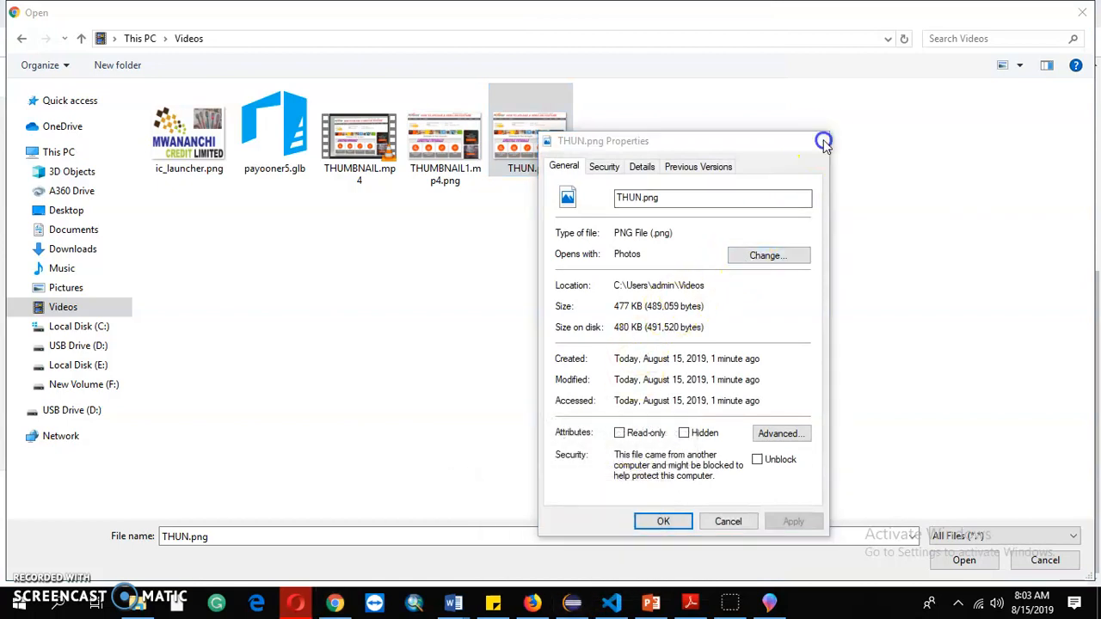
# - Check the file sizes of THUMBNAIL.mp4 and payooner5.glb in their properties
pyautogui.click(445, 146)
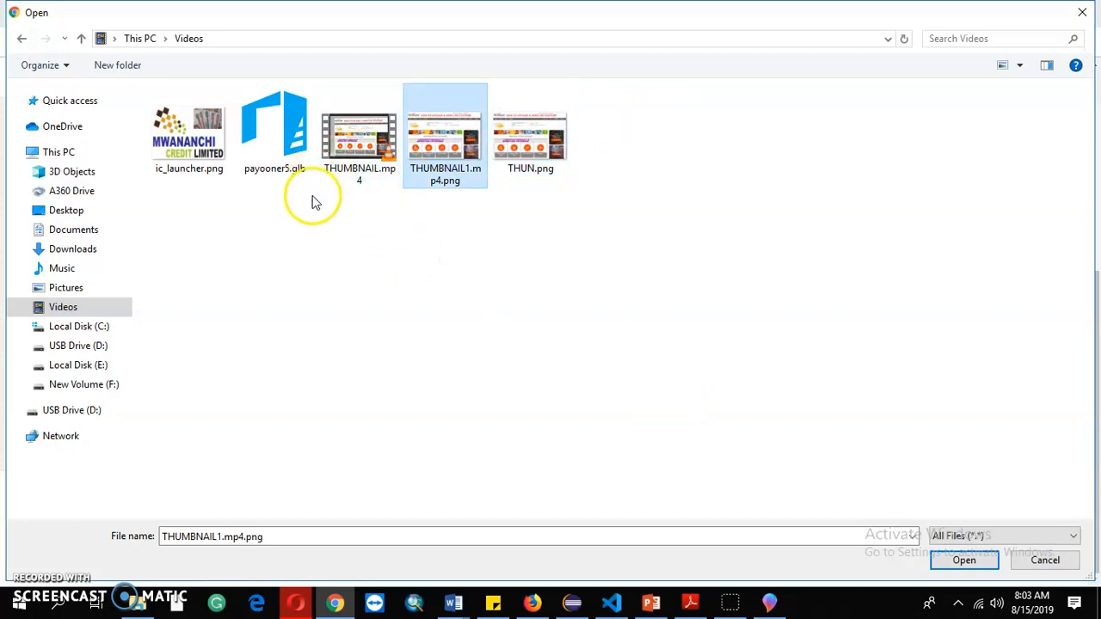
pyautogui.rightClick(355, 147)
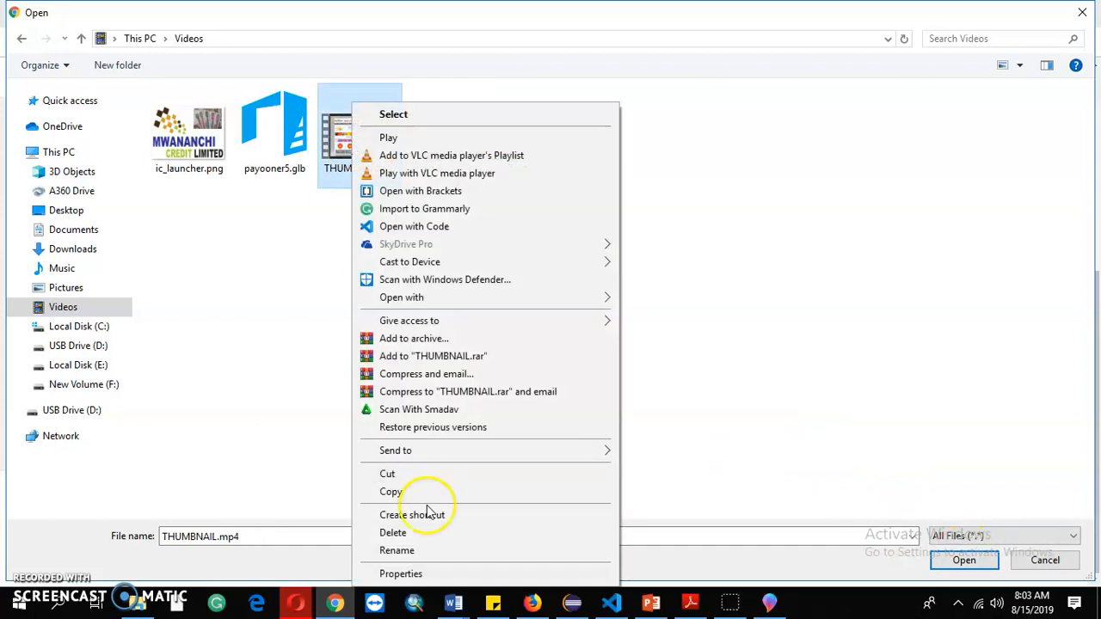
pyautogui.click(430, 573)
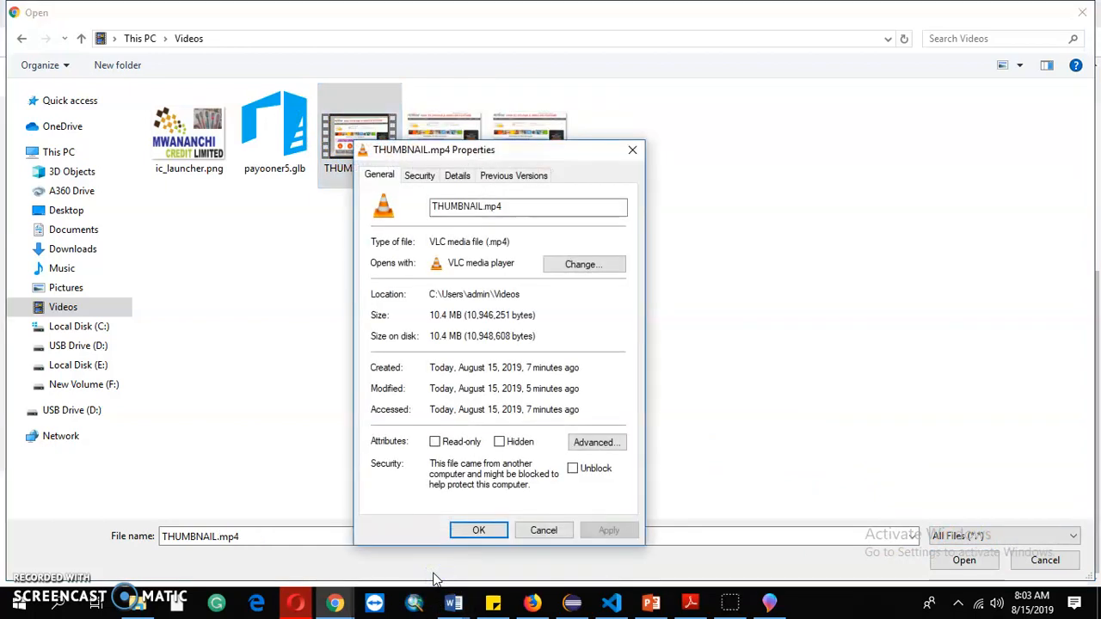
pyautogui.click(633, 152)
pyautogui.click(272, 125)
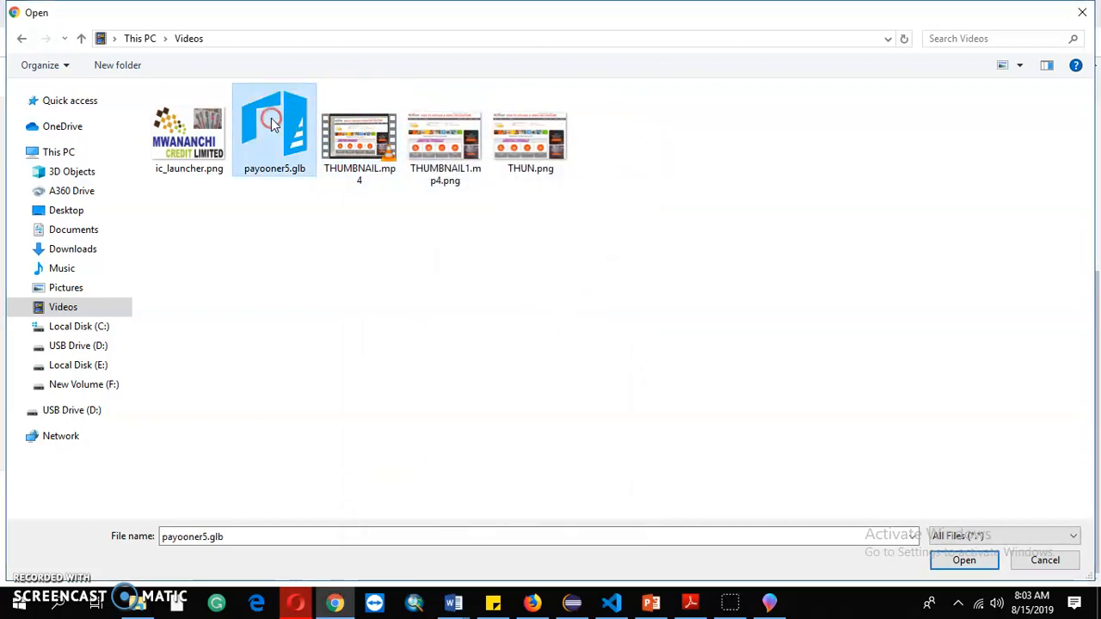
pyautogui.rightClick(272, 125)
pyautogui.click(323, 555)
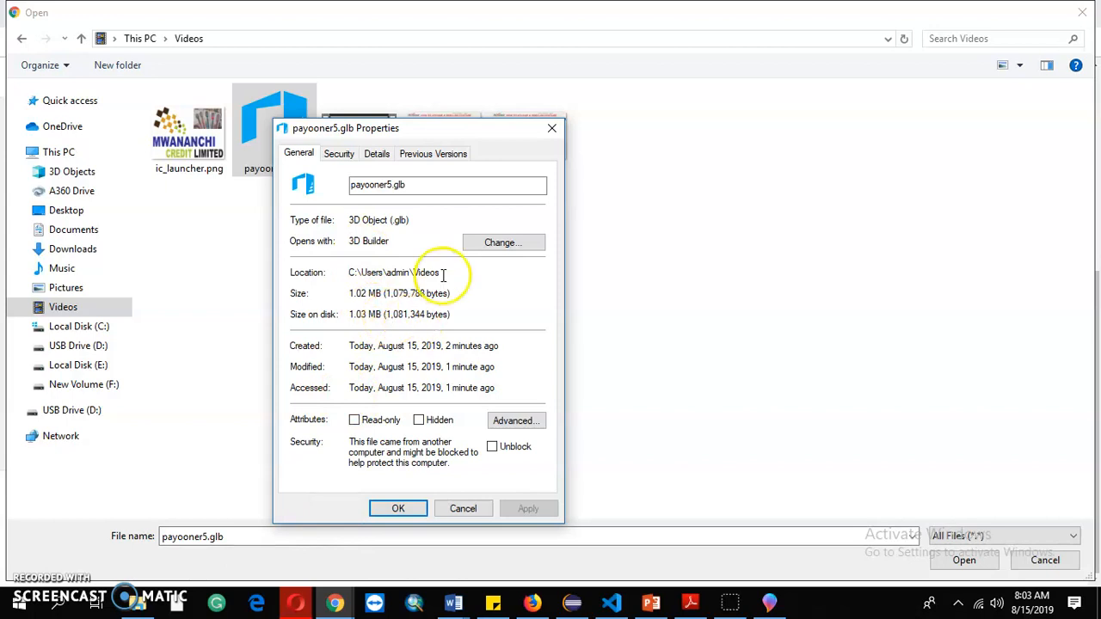
pyautogui.click(551, 129)
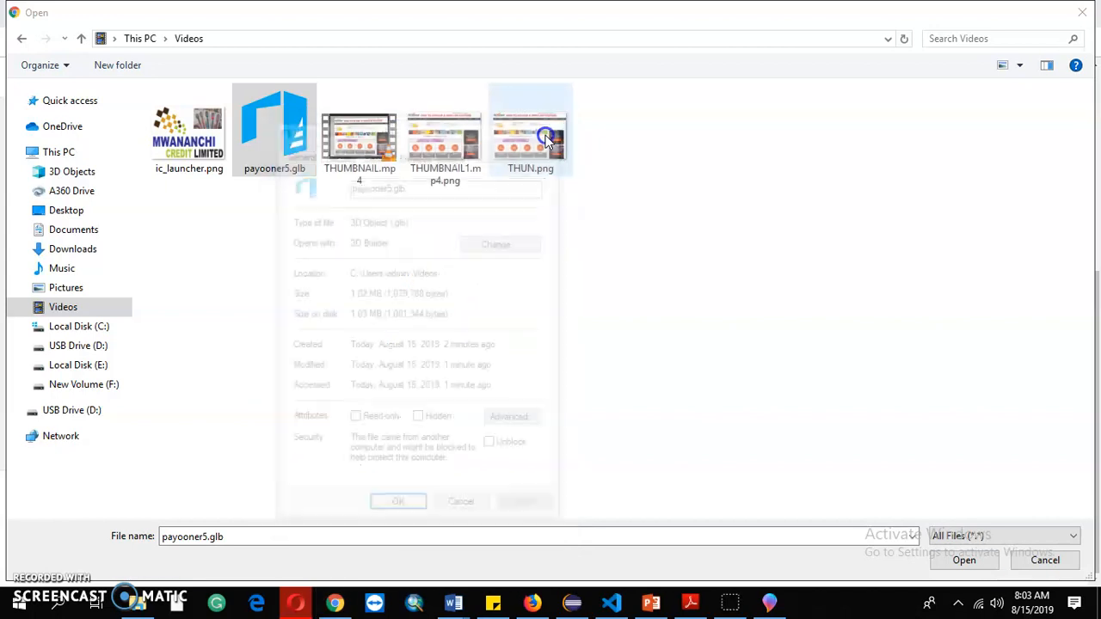
# - Upload THUMBNAIL1.mp4.png as the video's custom thumbnail and check its preview on the upload form
pyautogui.click(427, 161)
pyautogui.click(954, 558)
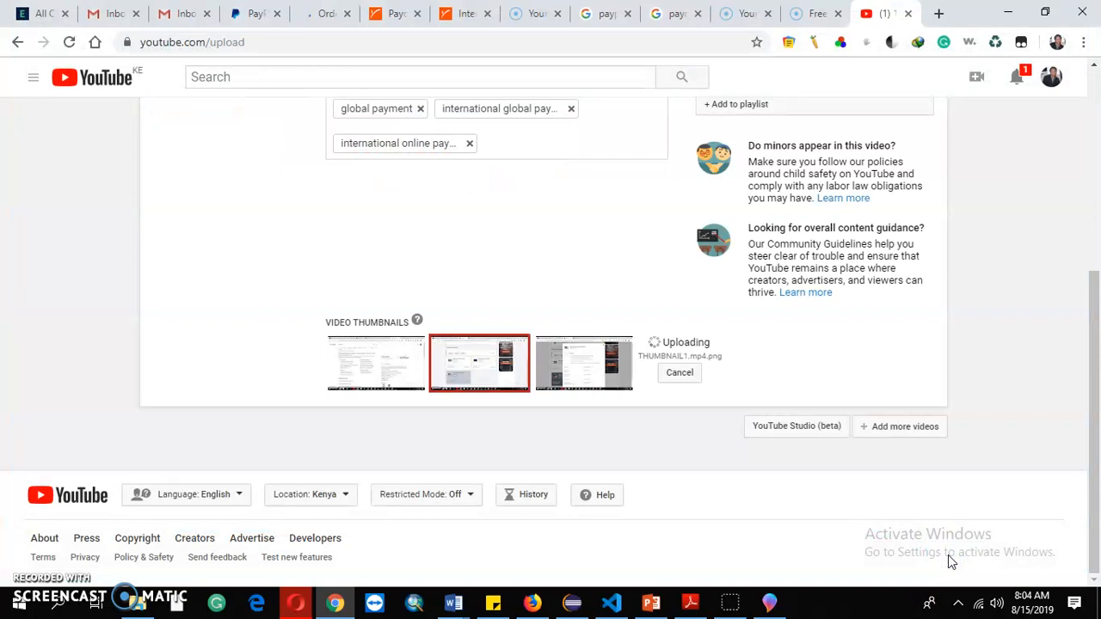
pyautogui.moveTo(1091, 369); pyautogui.dragTo(1097, 130)
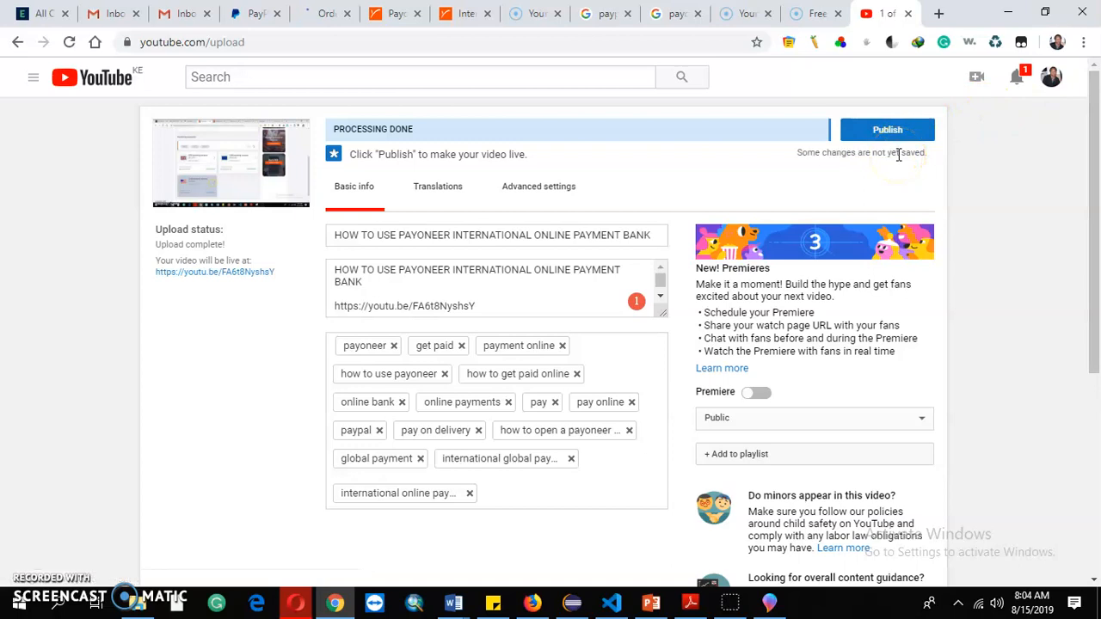
pyautogui.moveTo(1097, 102); pyautogui.dragTo(1097, 243)
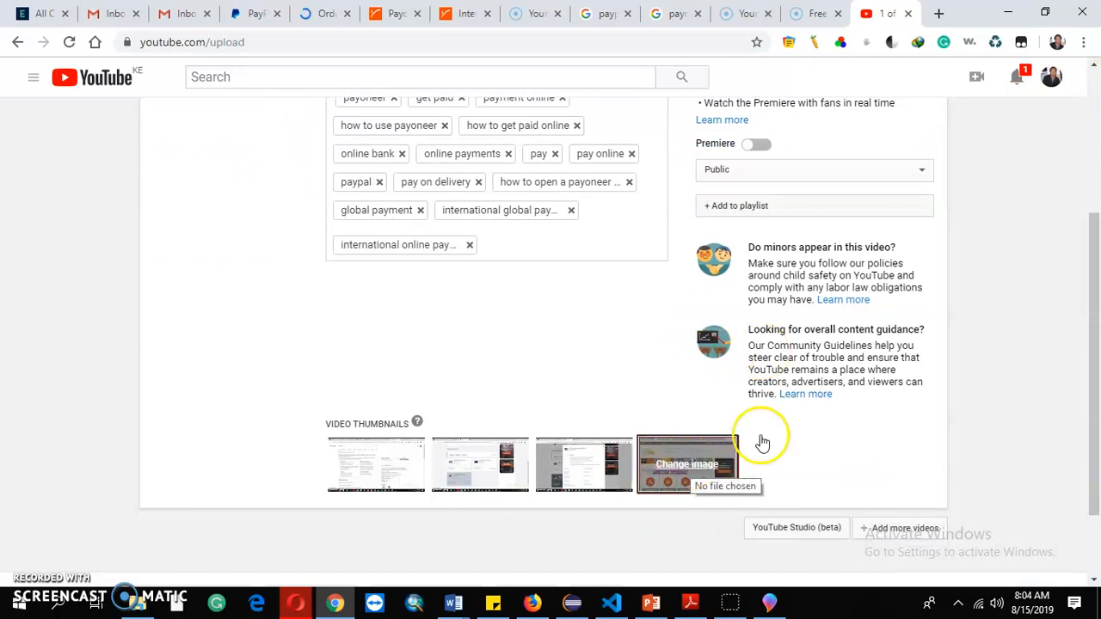
pyautogui.moveTo(1097, 389); pyautogui.dragTo(1088, 148)
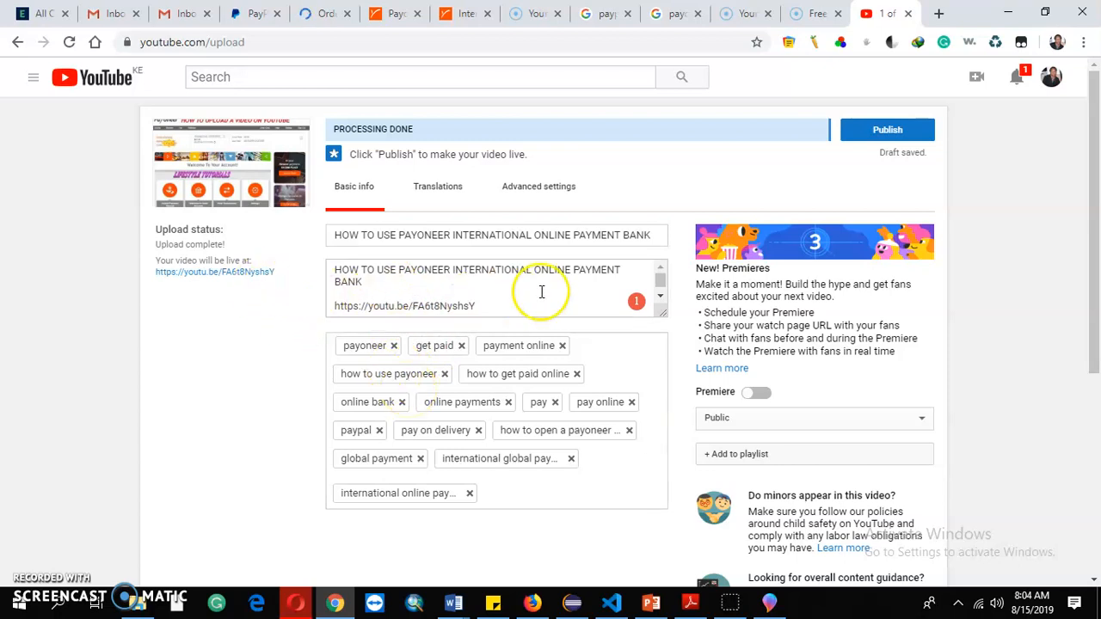
# - Open the video description in the Grammarly editor and change the ending of the LIFESTYLE TUTORIALS channel link to "/vides"
pyautogui.moveTo(635, 304)
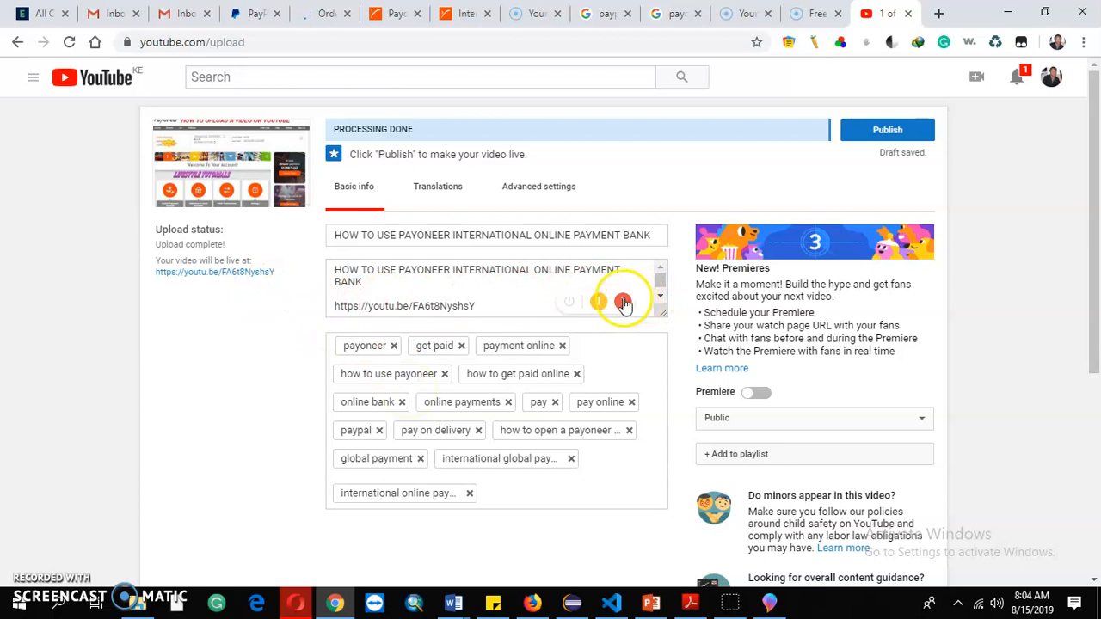
pyautogui.click(620, 303)
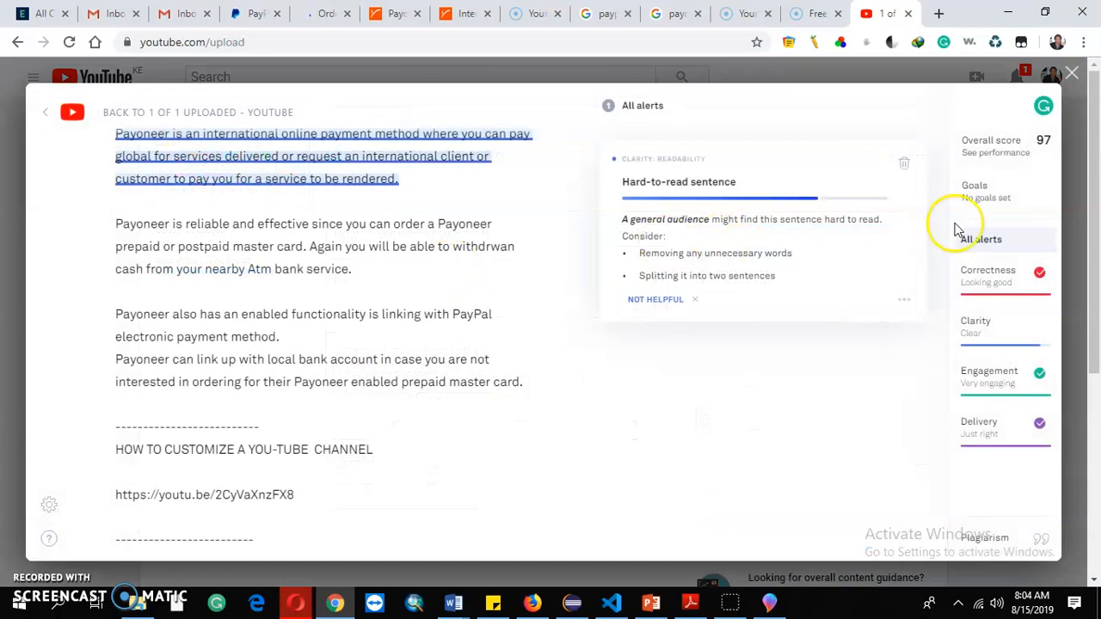
pyautogui.moveTo(1093, 224); pyautogui.dragTo(1097, 319)
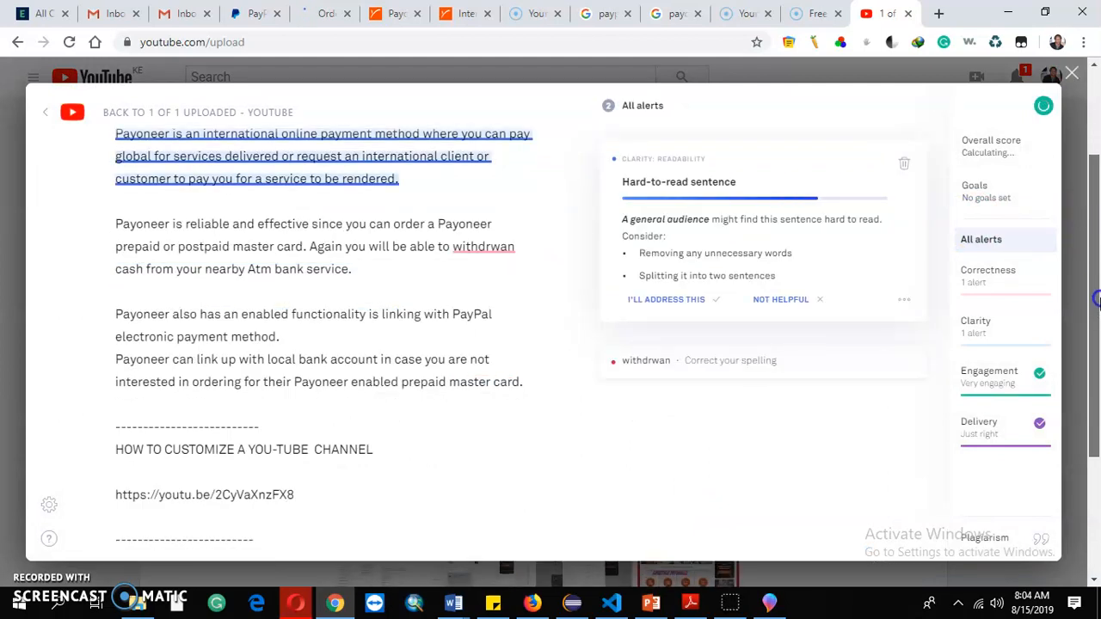
pyautogui.click(432, 412)
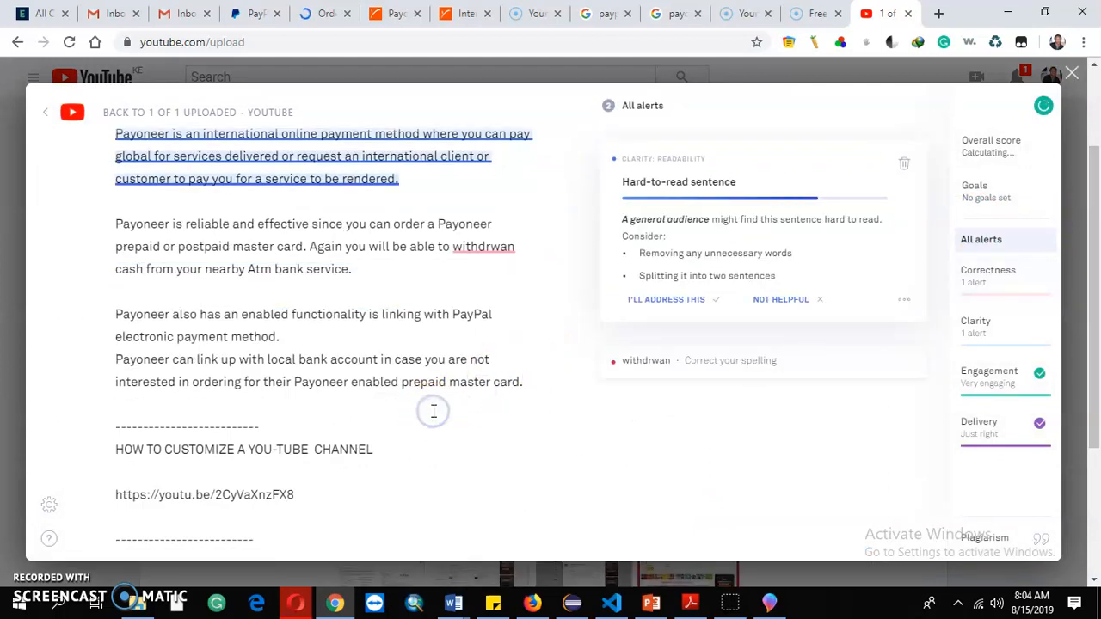
pyautogui.hotkey('ctrl', 'End')
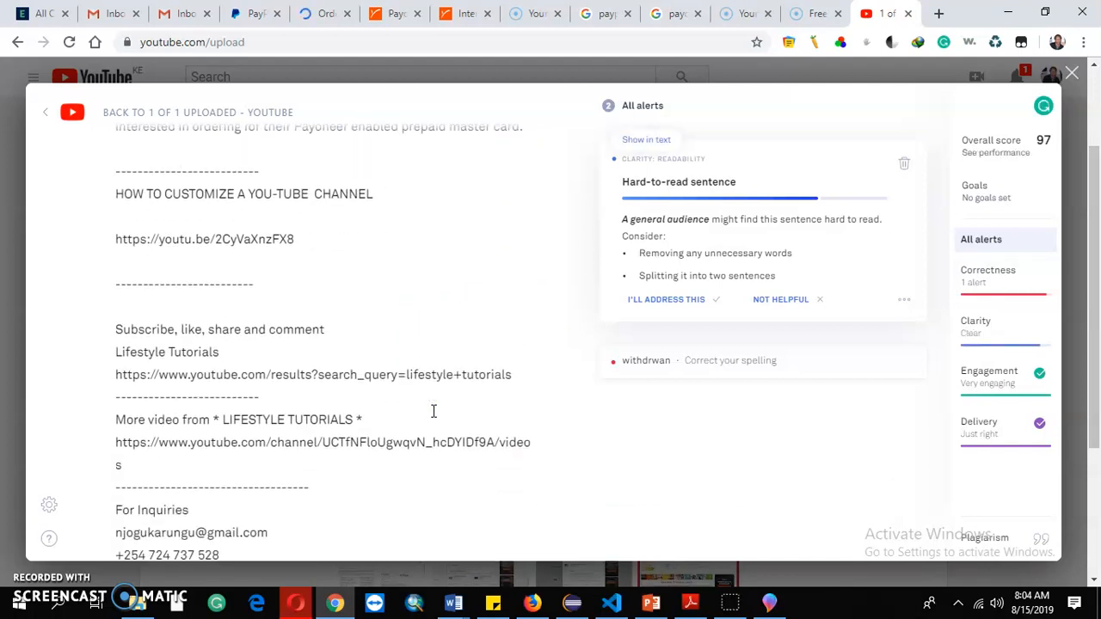
pyautogui.press('Return')
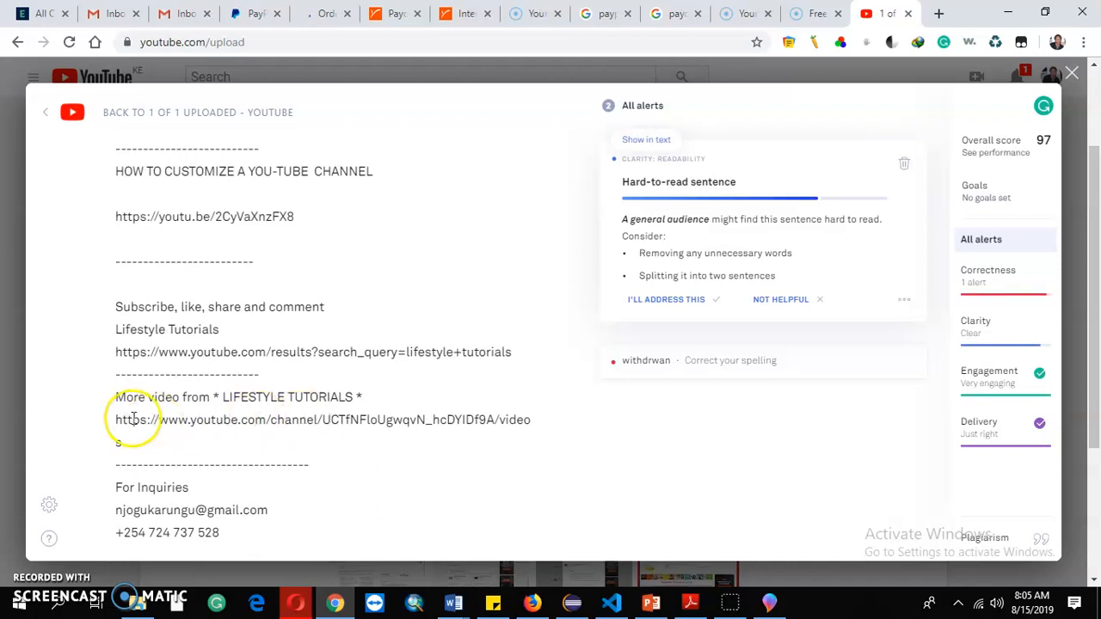
pyautogui.click(118, 444)
pyautogui.press('BackSpace')
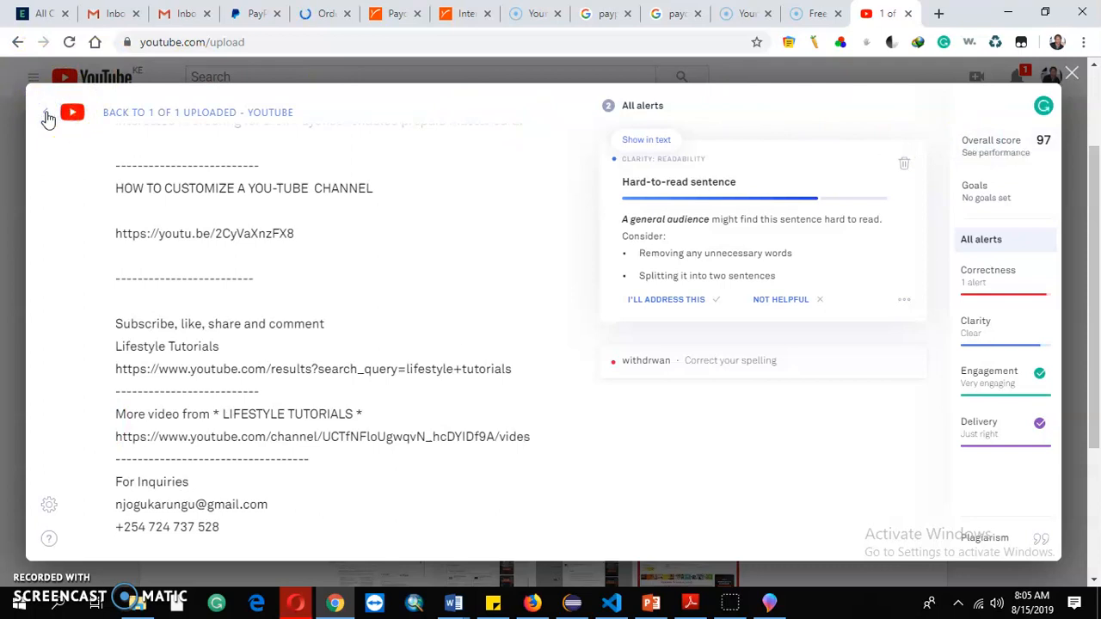
# - Return to the upload form and publish the video
pyautogui.click(47, 119)
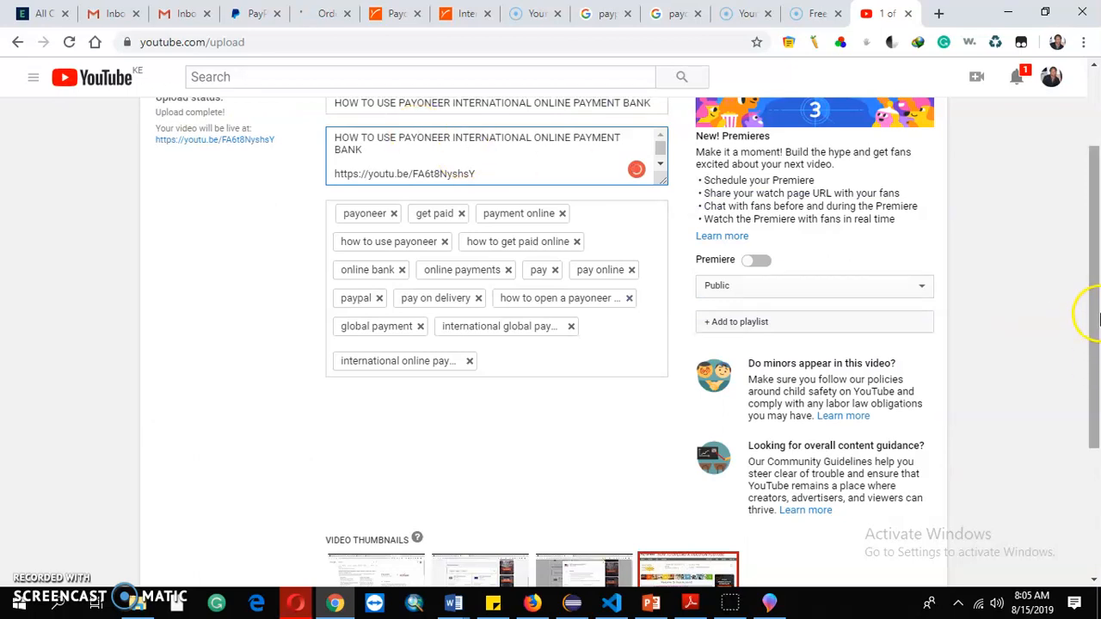
pyautogui.moveTo(1094, 314); pyautogui.dragTo(1094, 238)
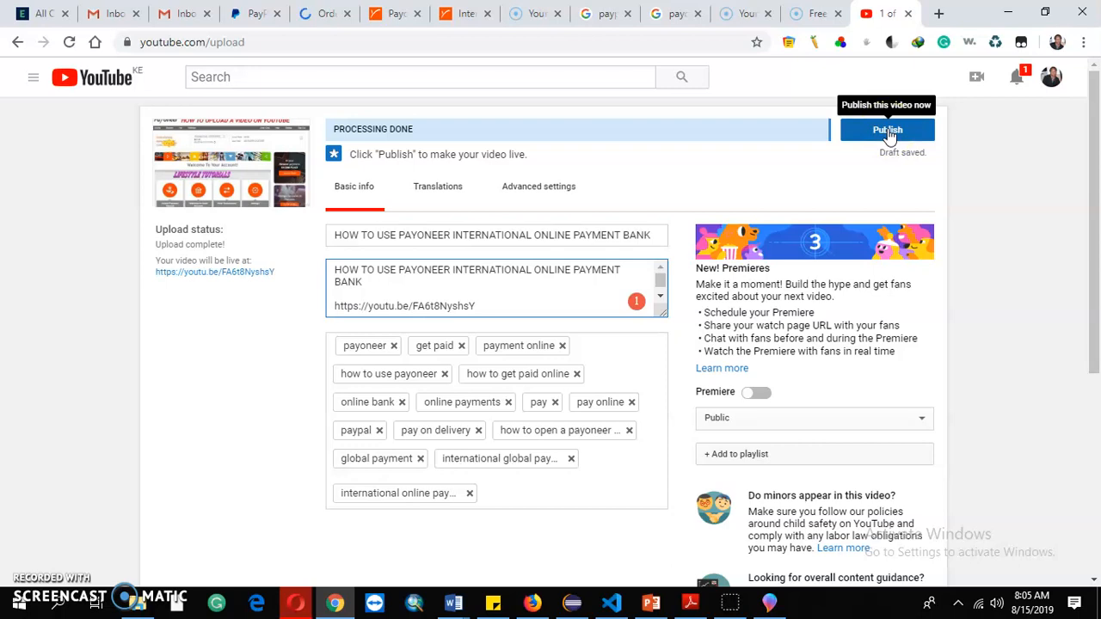
pyautogui.click(890, 134)
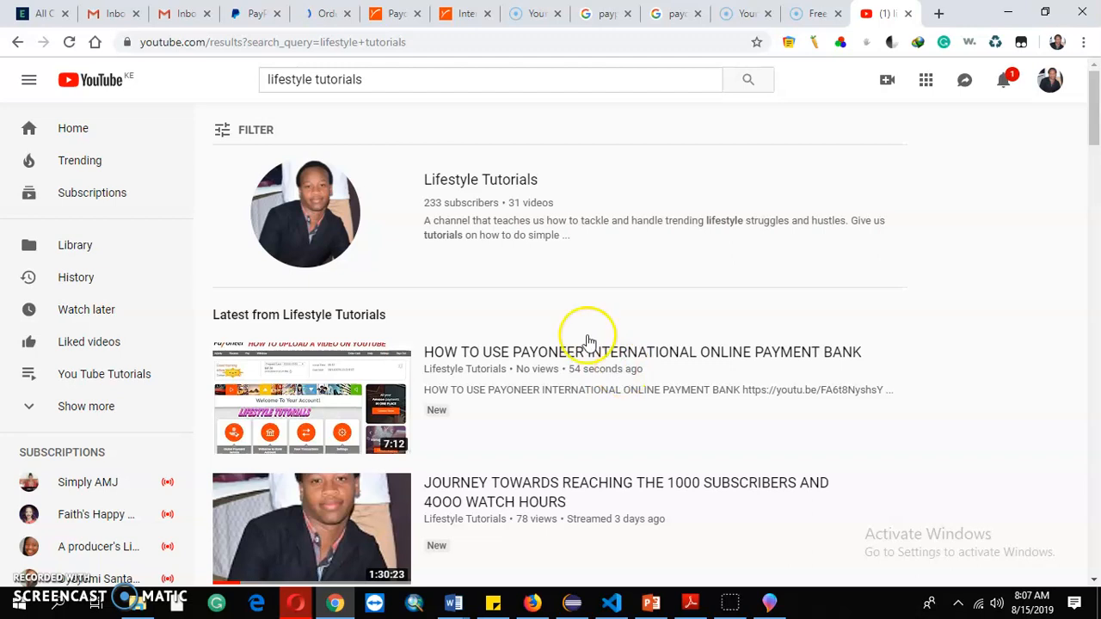
# - Open the video list of the Lifestyle Tutorials channel and play all of its uploads
pyautogui.click(493, 191)
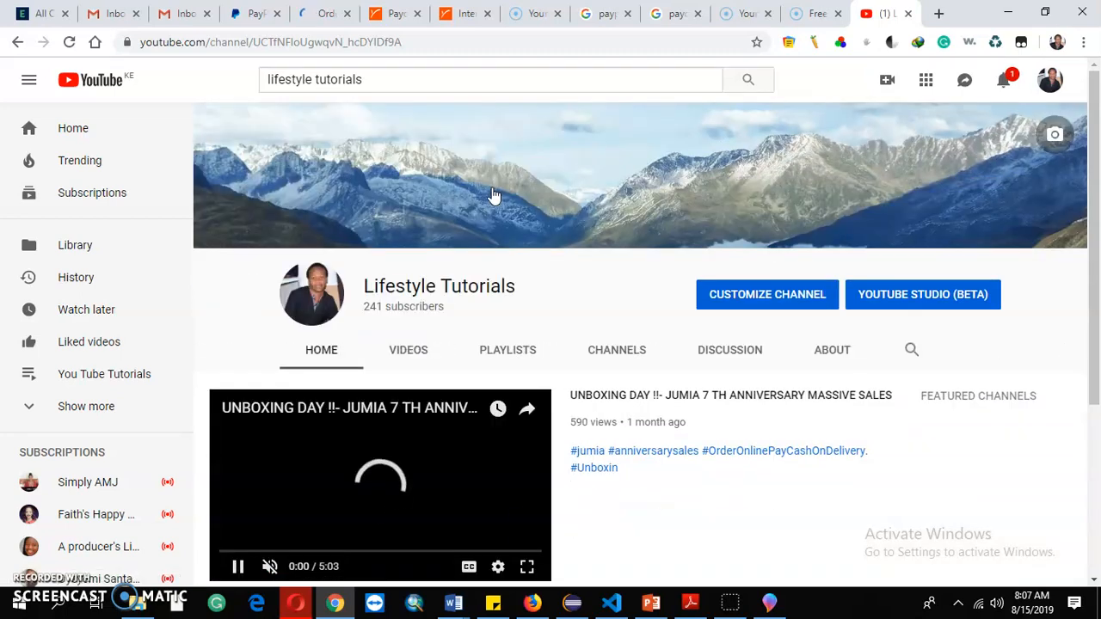
pyautogui.click(408, 350)
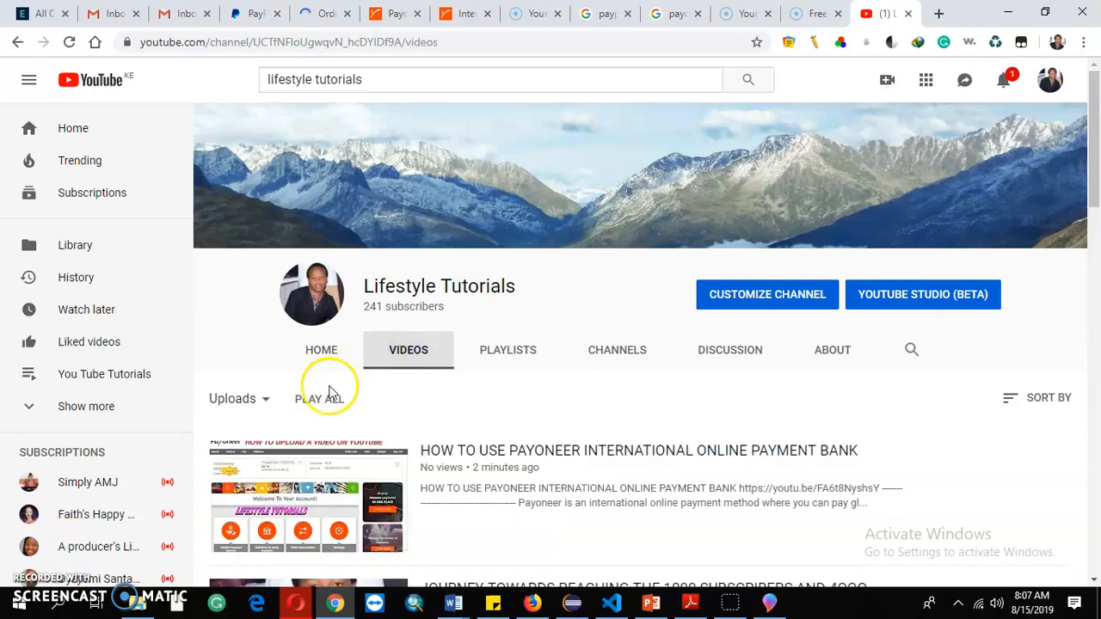
pyautogui.click(322, 396)
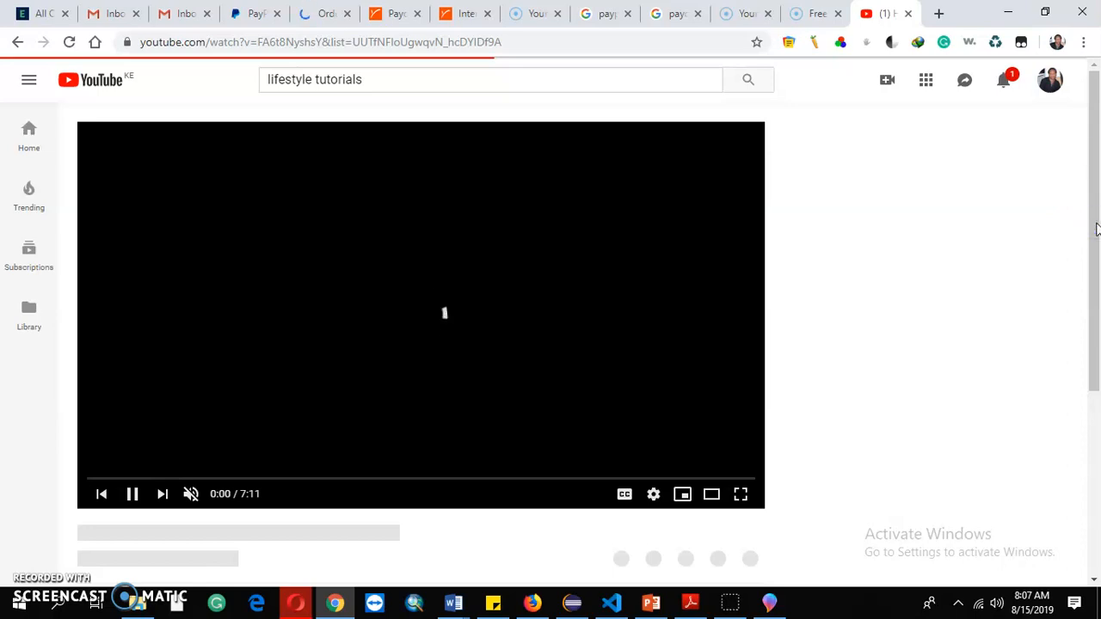
# - Look over the playing video's page, turn on looping for the uploads playlist and like the Payoneer video
pyautogui.scroll(-1, 1096, 228)
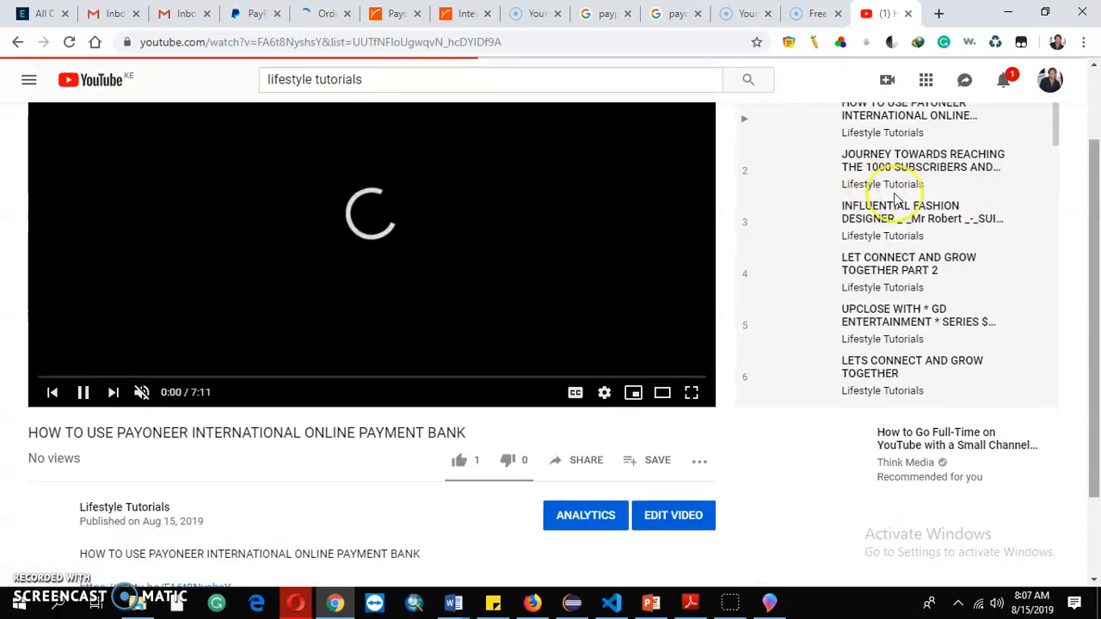
pyautogui.scroll(1, 1096, 268)
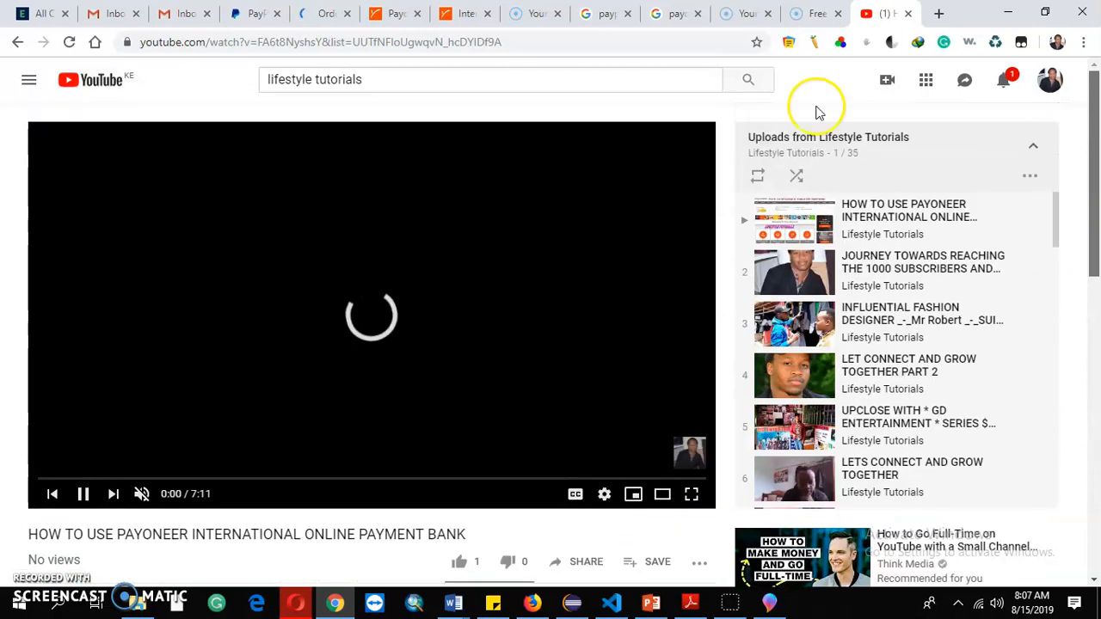
pyautogui.click(756, 176)
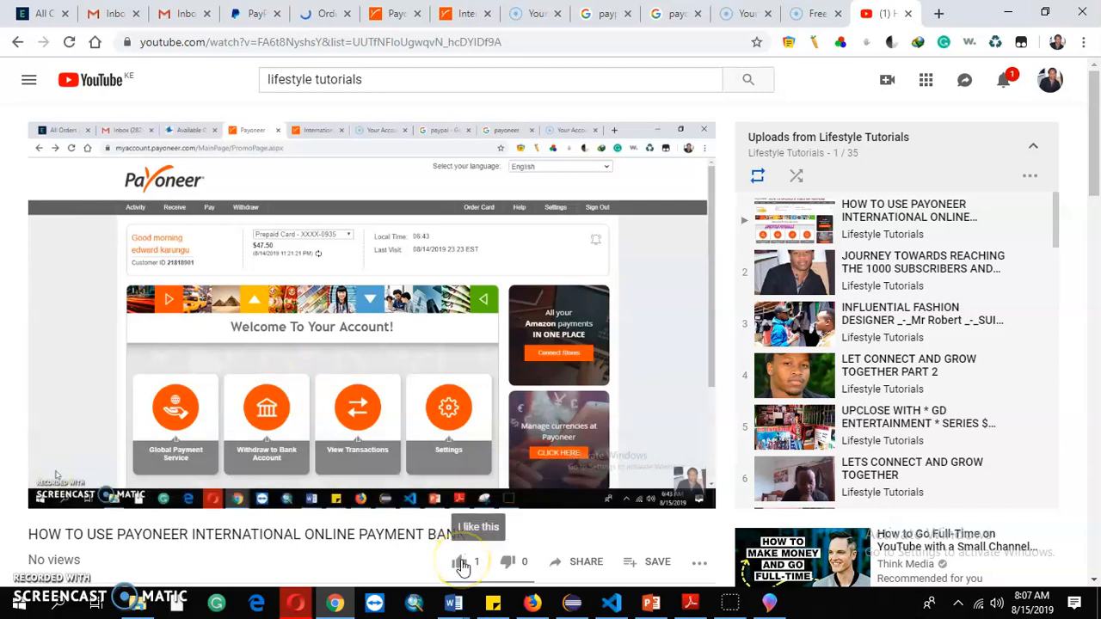
pyautogui.click(461, 564)
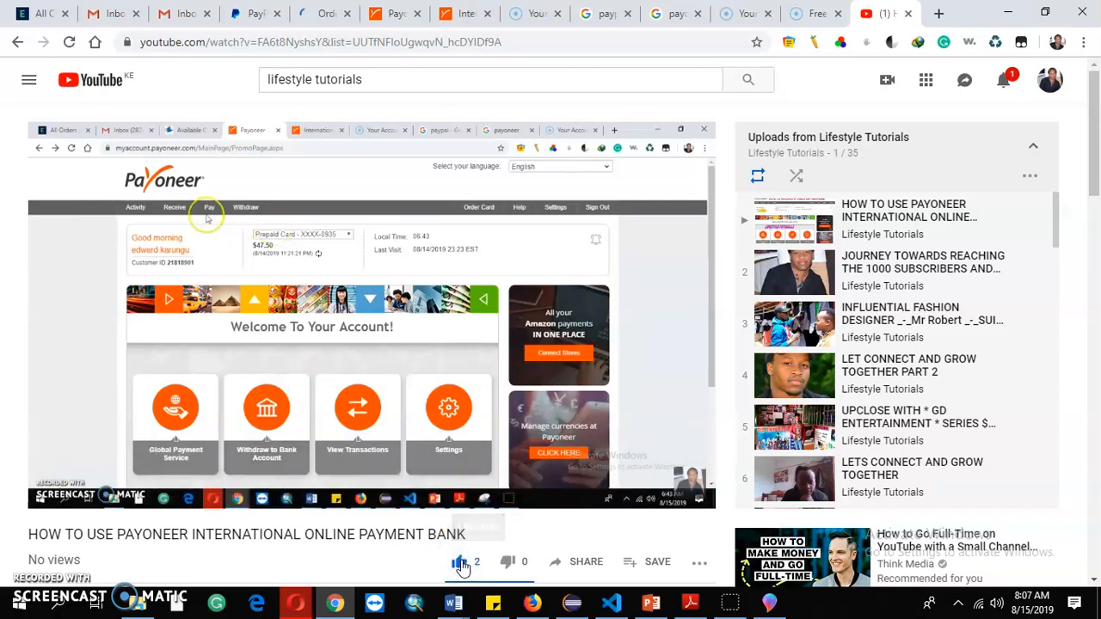